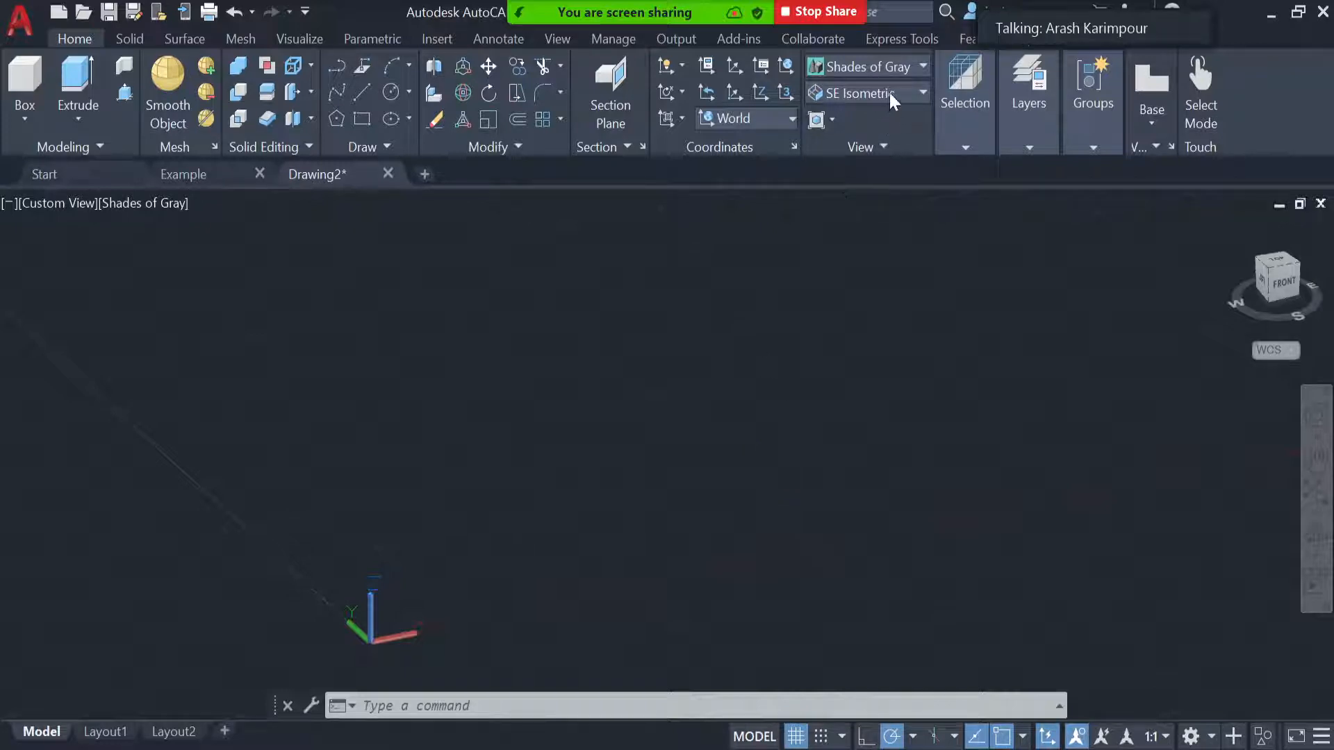
- Switch to the SW Isometric view and draw a freehand upright box with a roughly square base
click(890, 93)
click(877, 260)
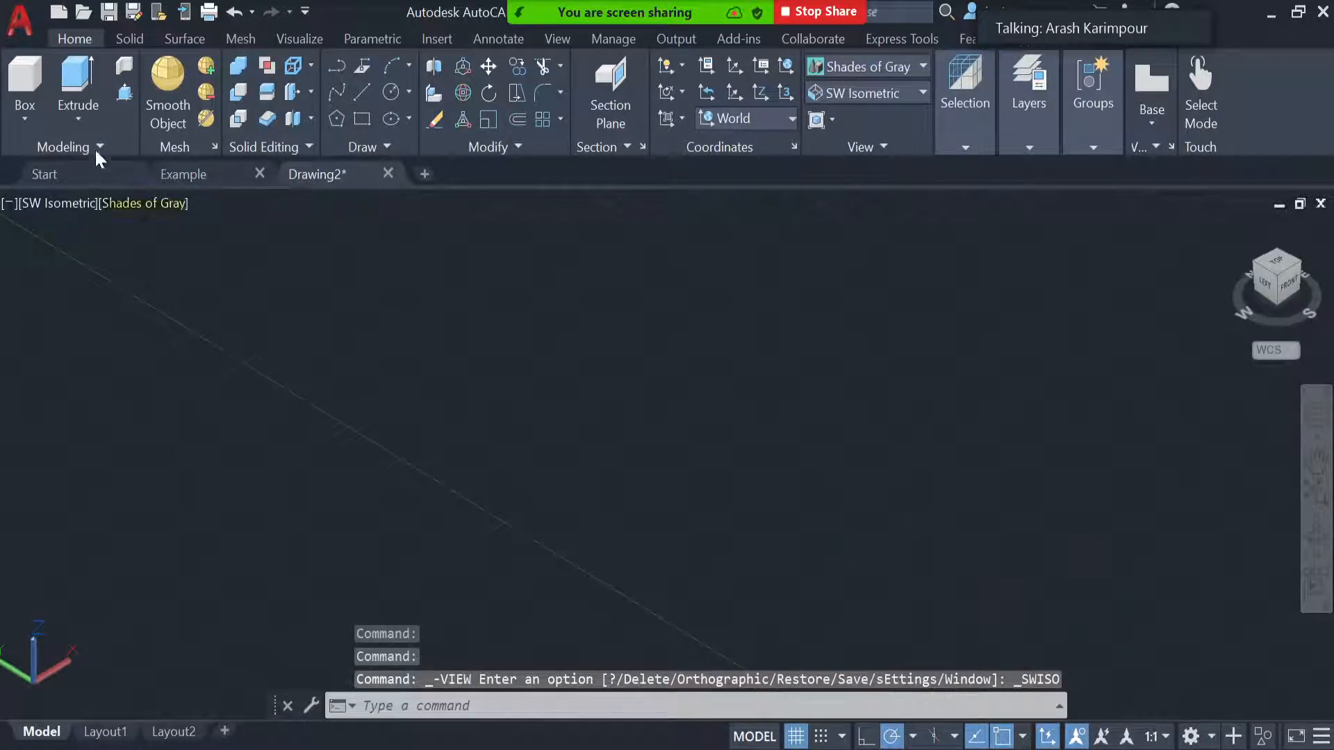
click(27, 86)
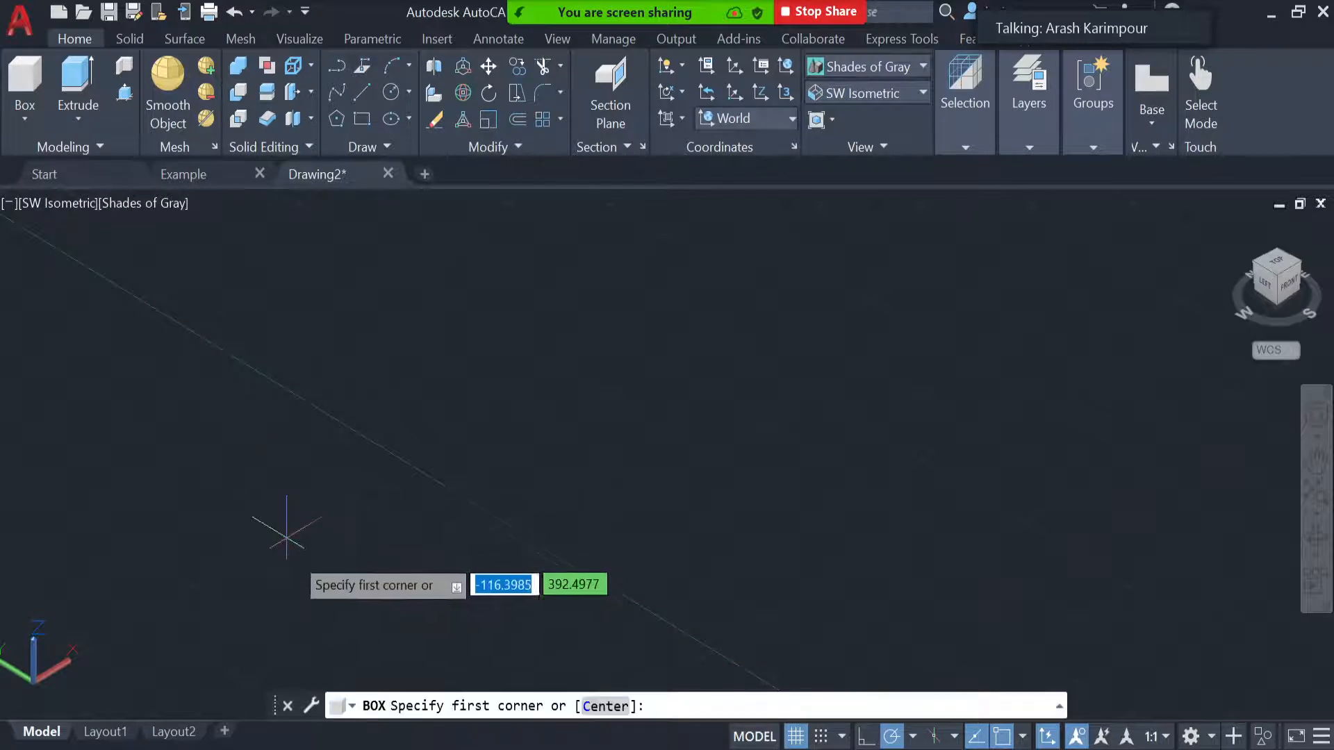
click(237, 560)
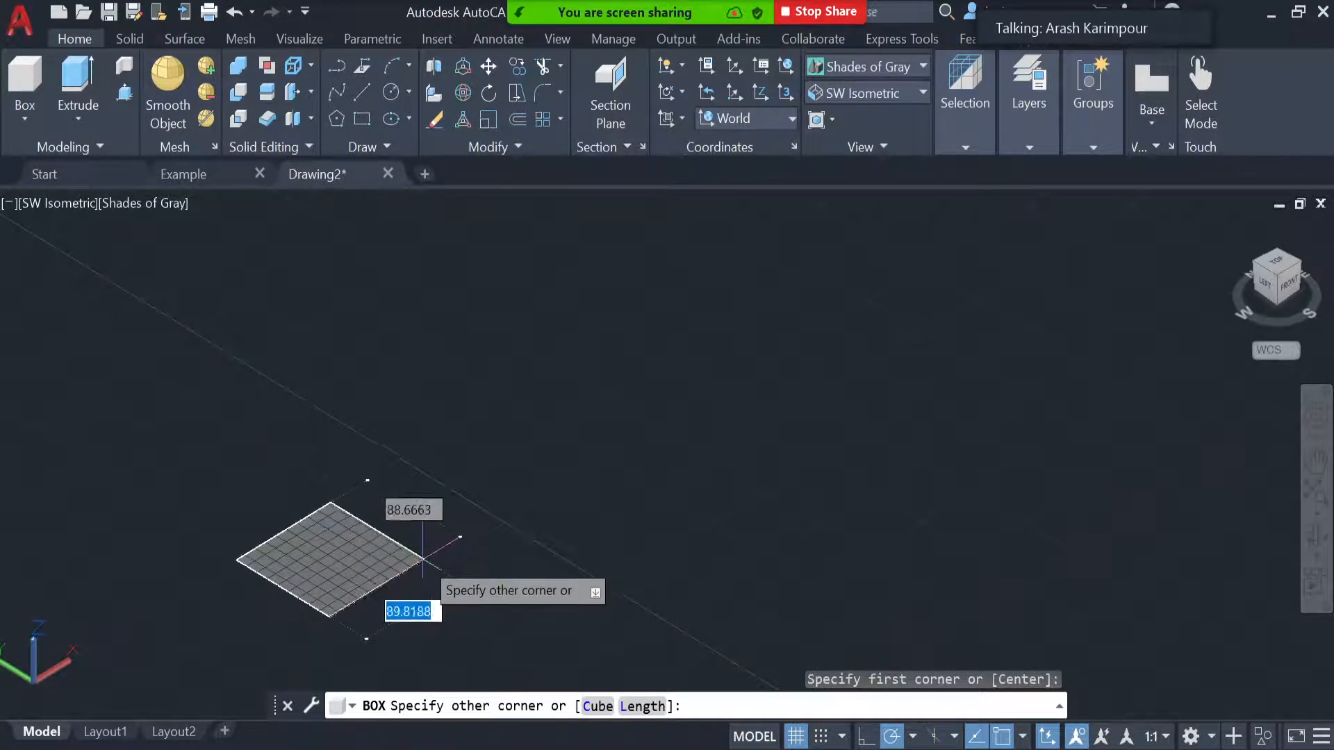
click(440, 560)
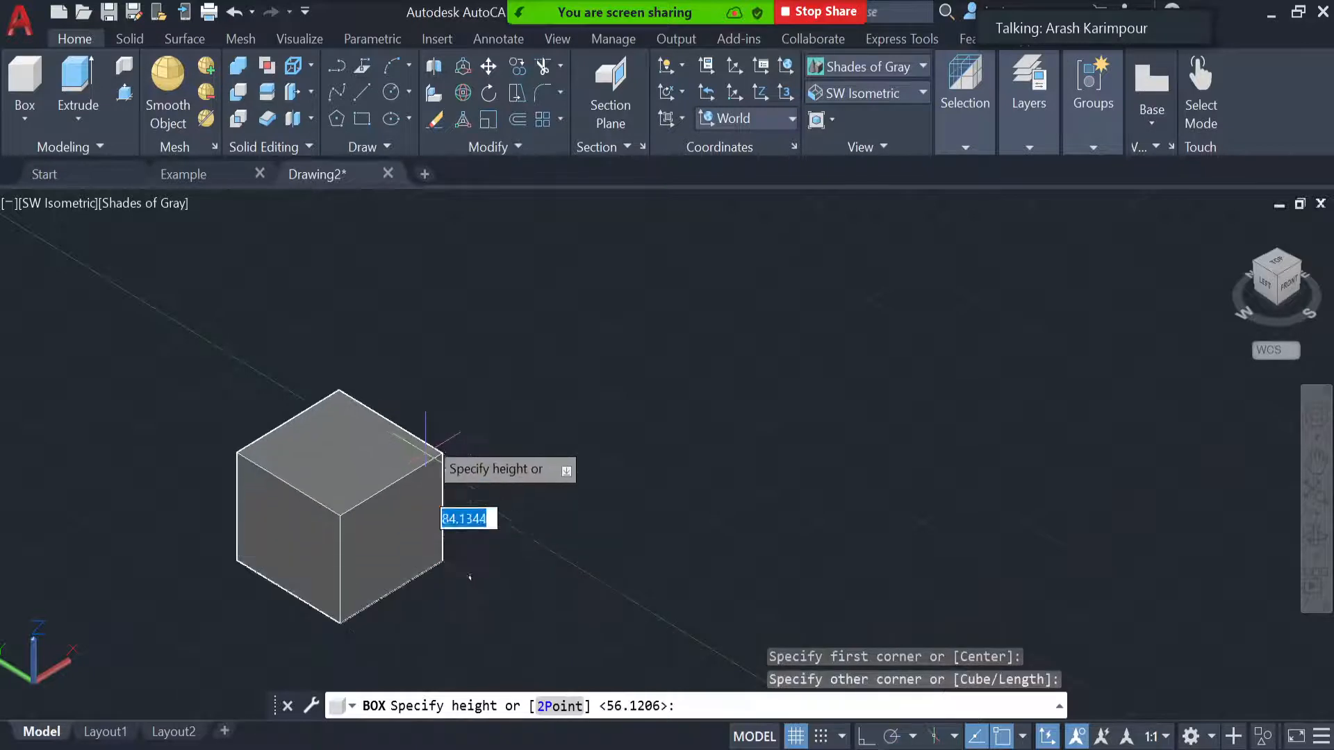
click(460, 386)
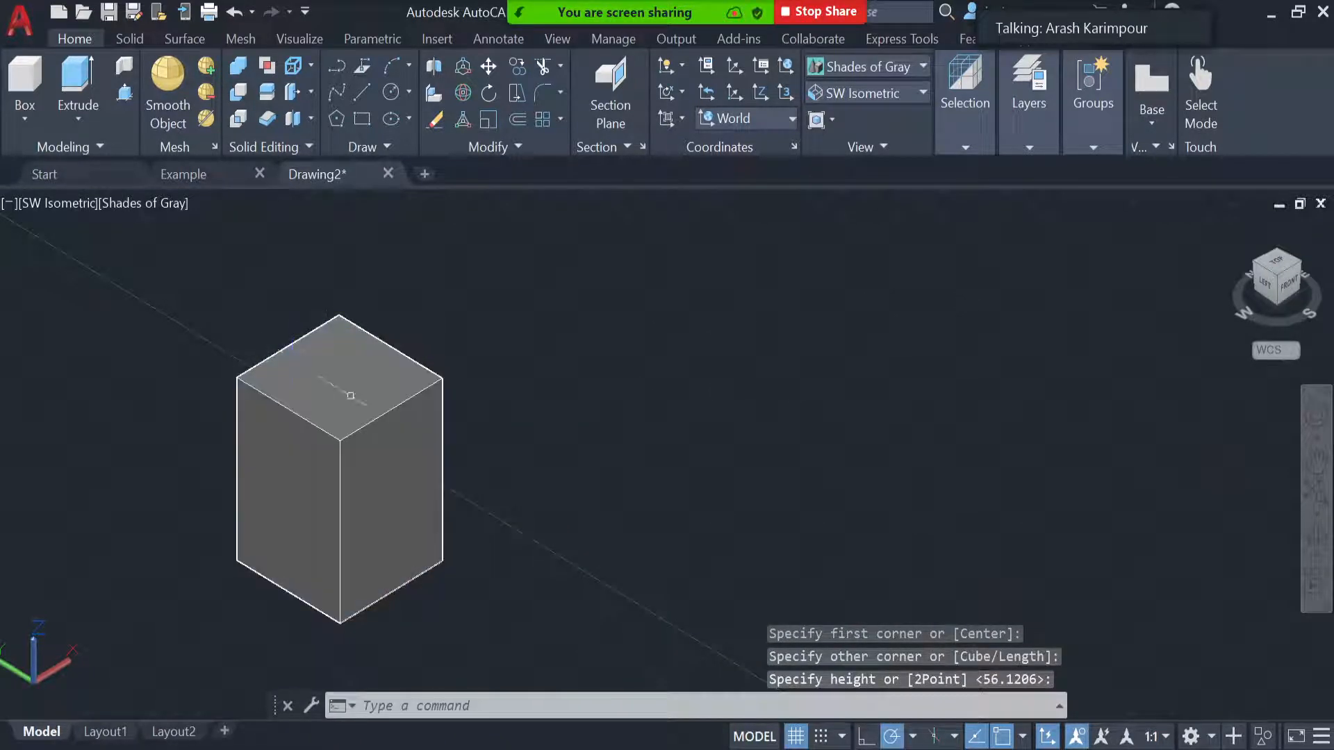
click(352, 437)
key(Escape)
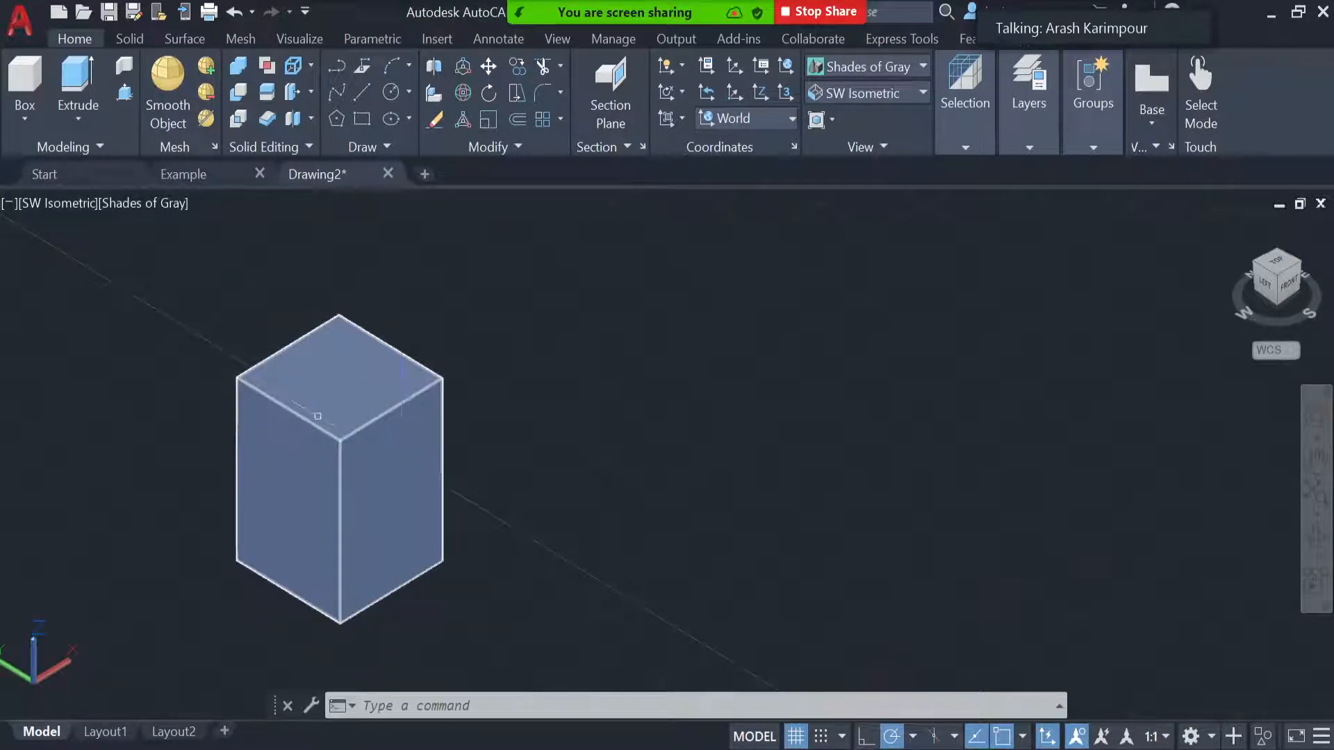
- Draw a freehand circle on the box's top face, slightly off its centre and well inside the edges
click(391, 91)
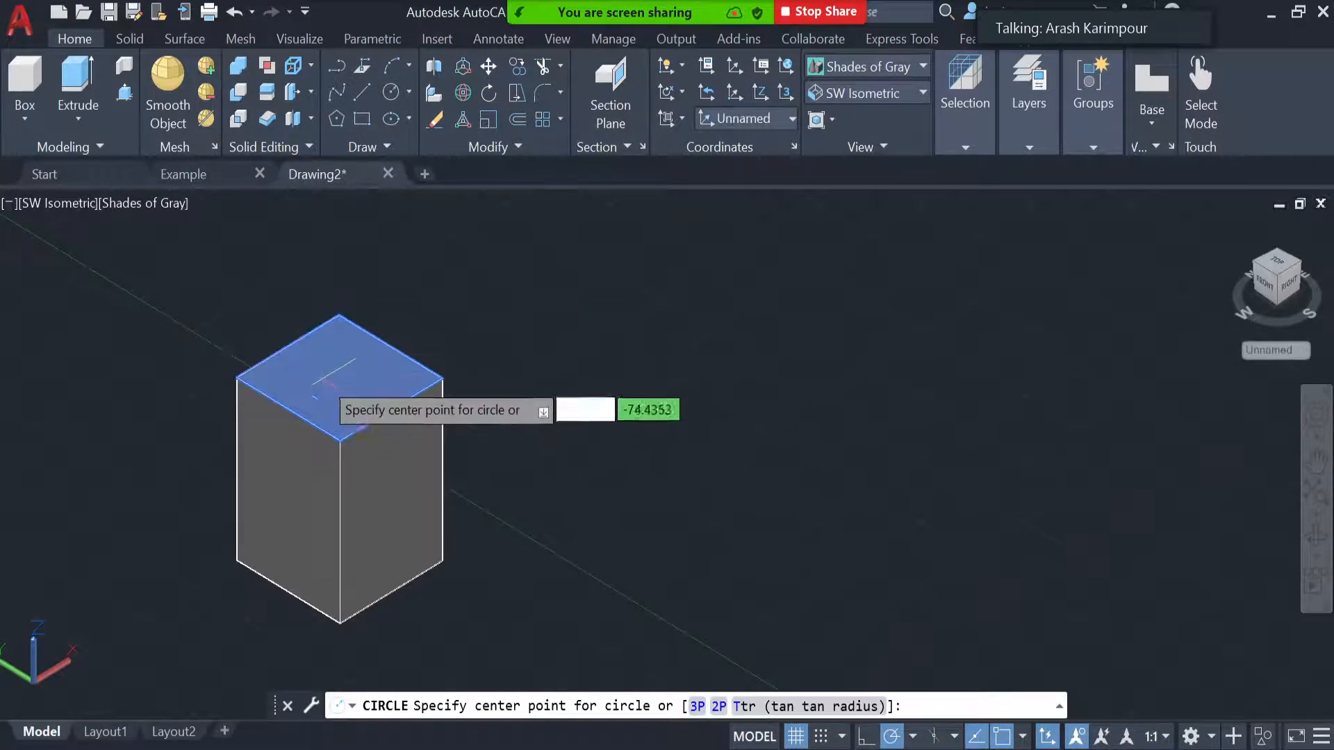
click(324, 370)
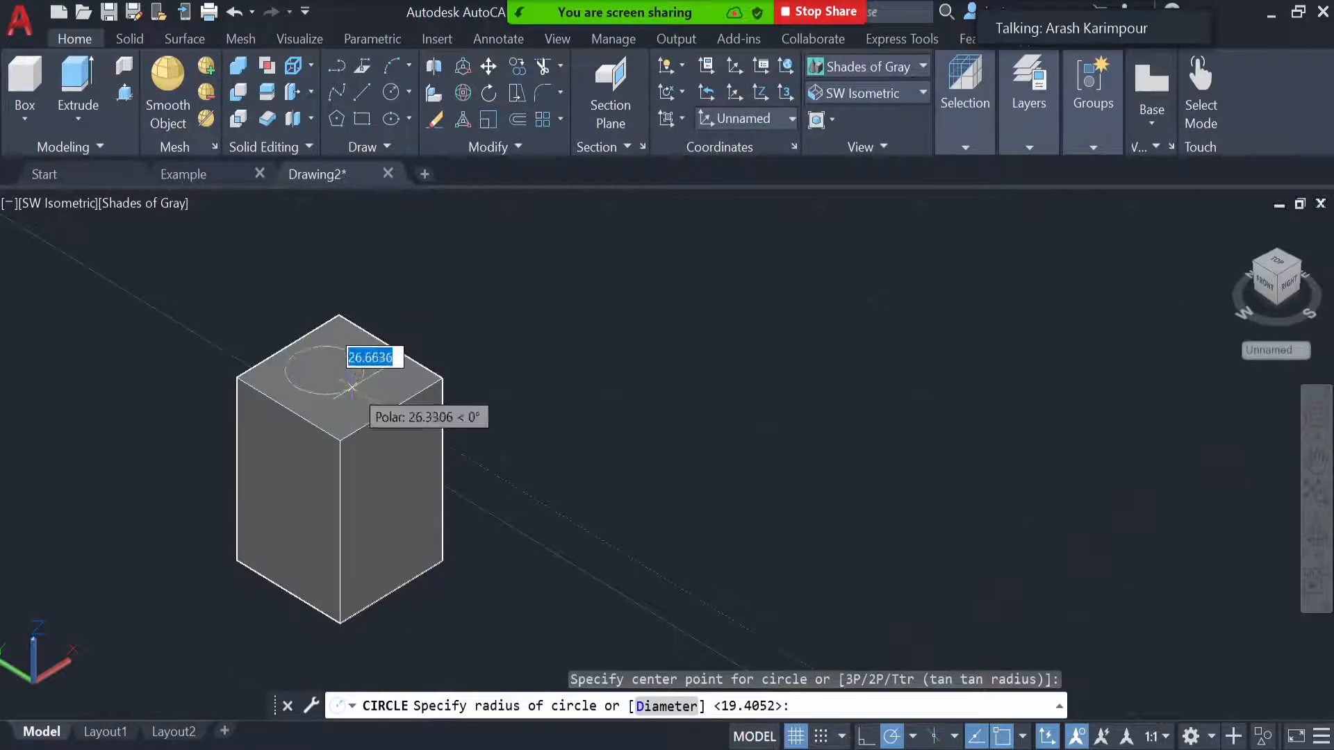
click(347, 374)
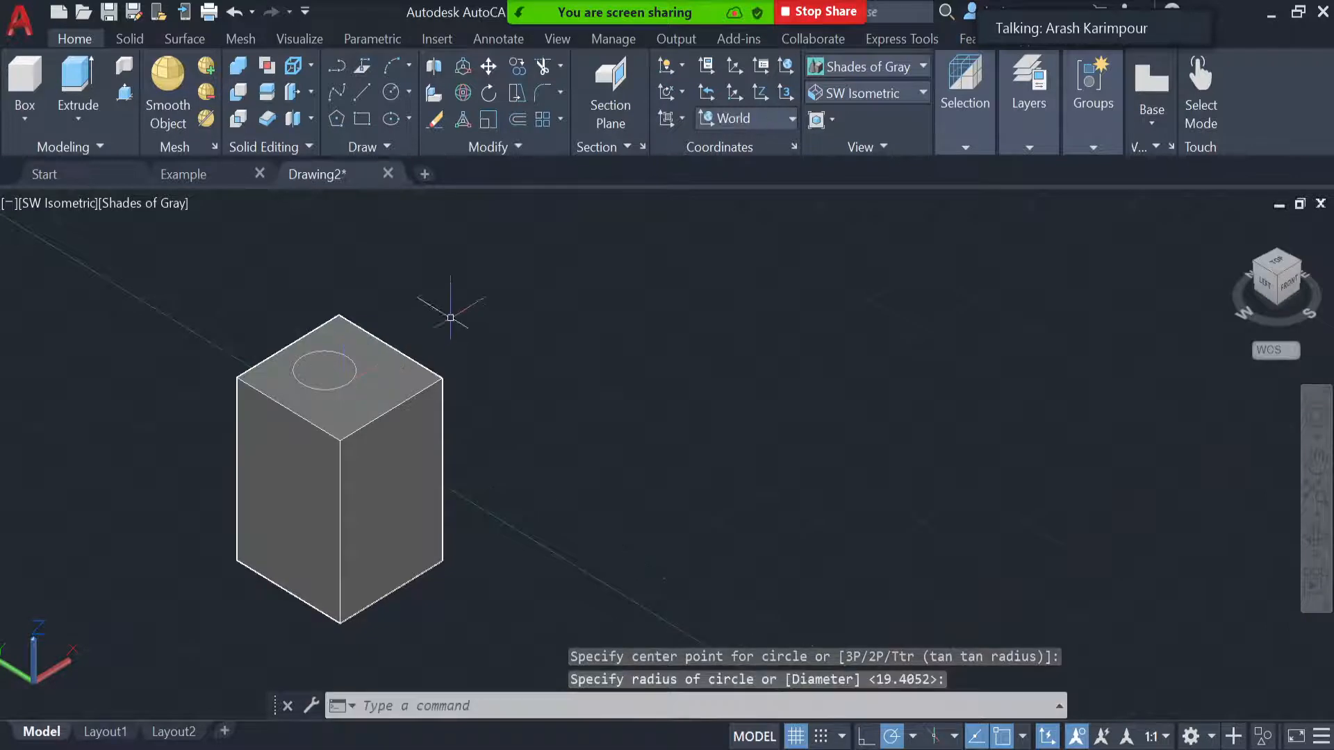
- Extrude the circle upward about 77 units into a cylinder with Presspull, and undo the extrusion
click(126, 93)
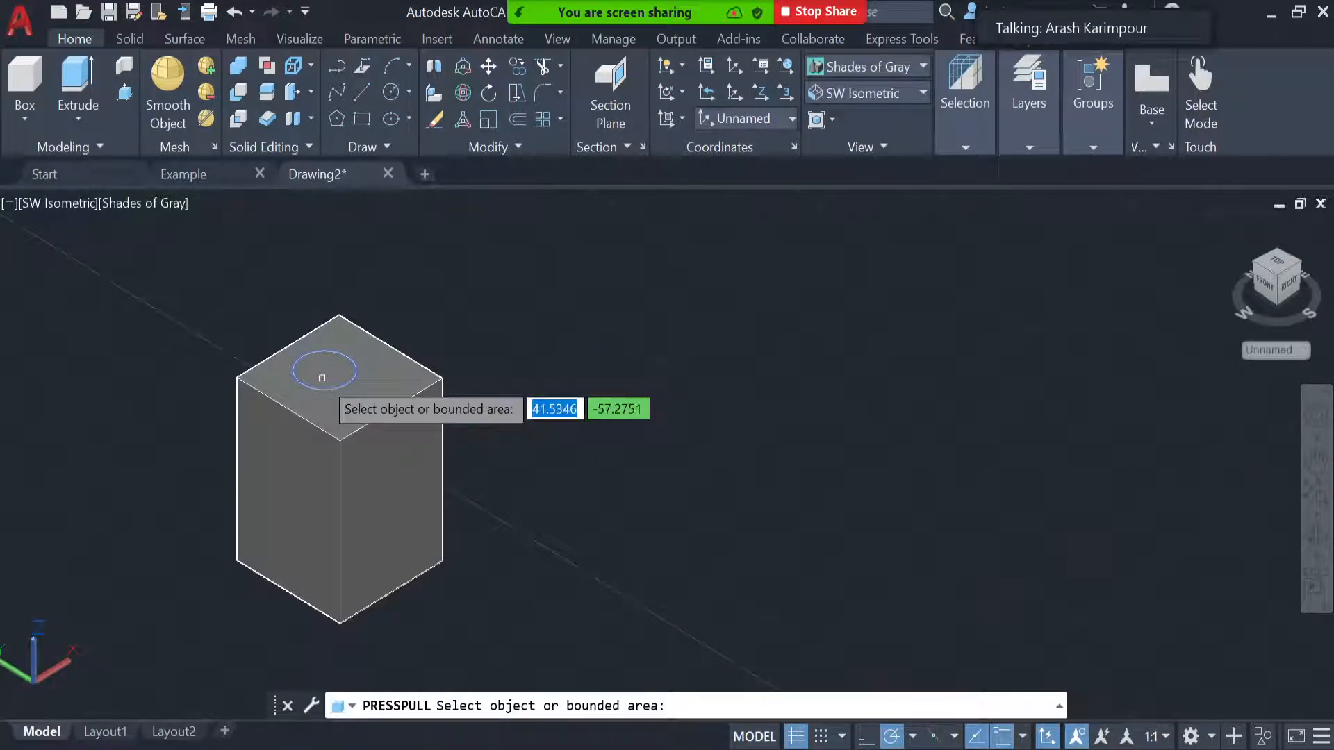
click(321, 378)
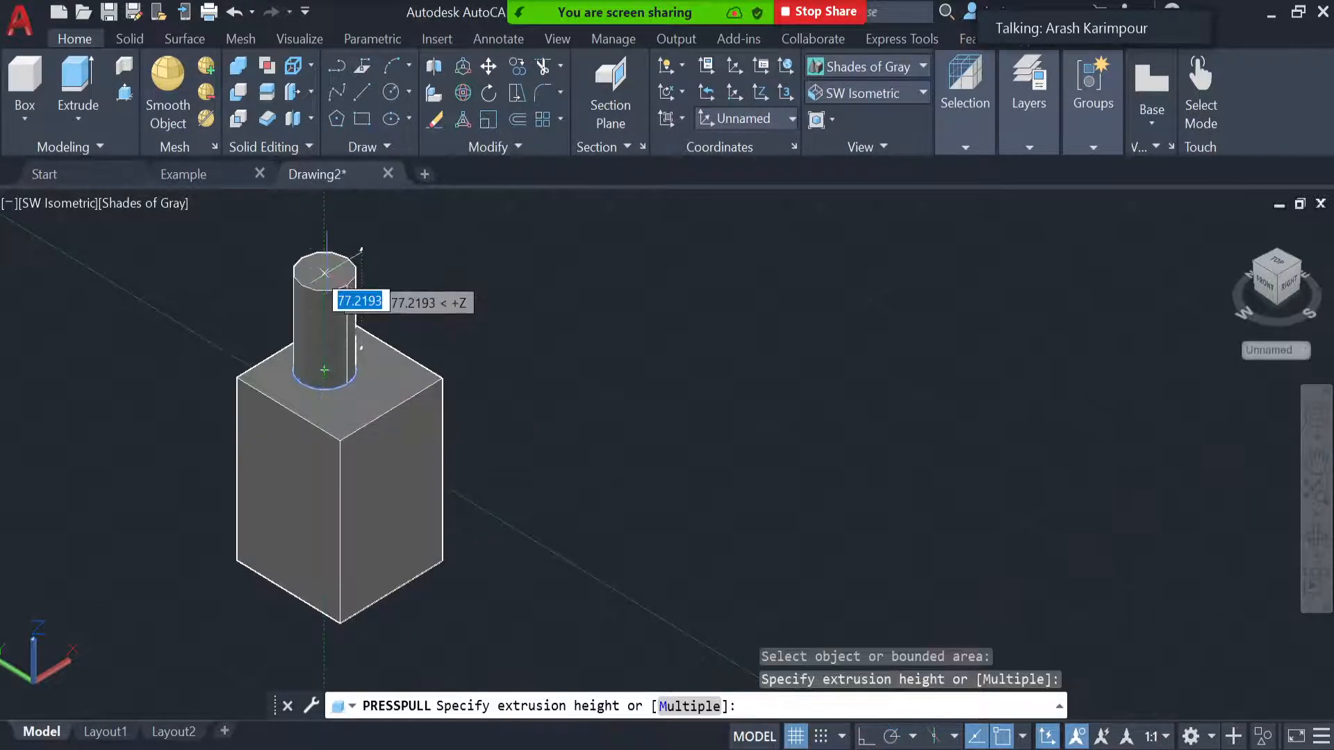
click(325, 273)
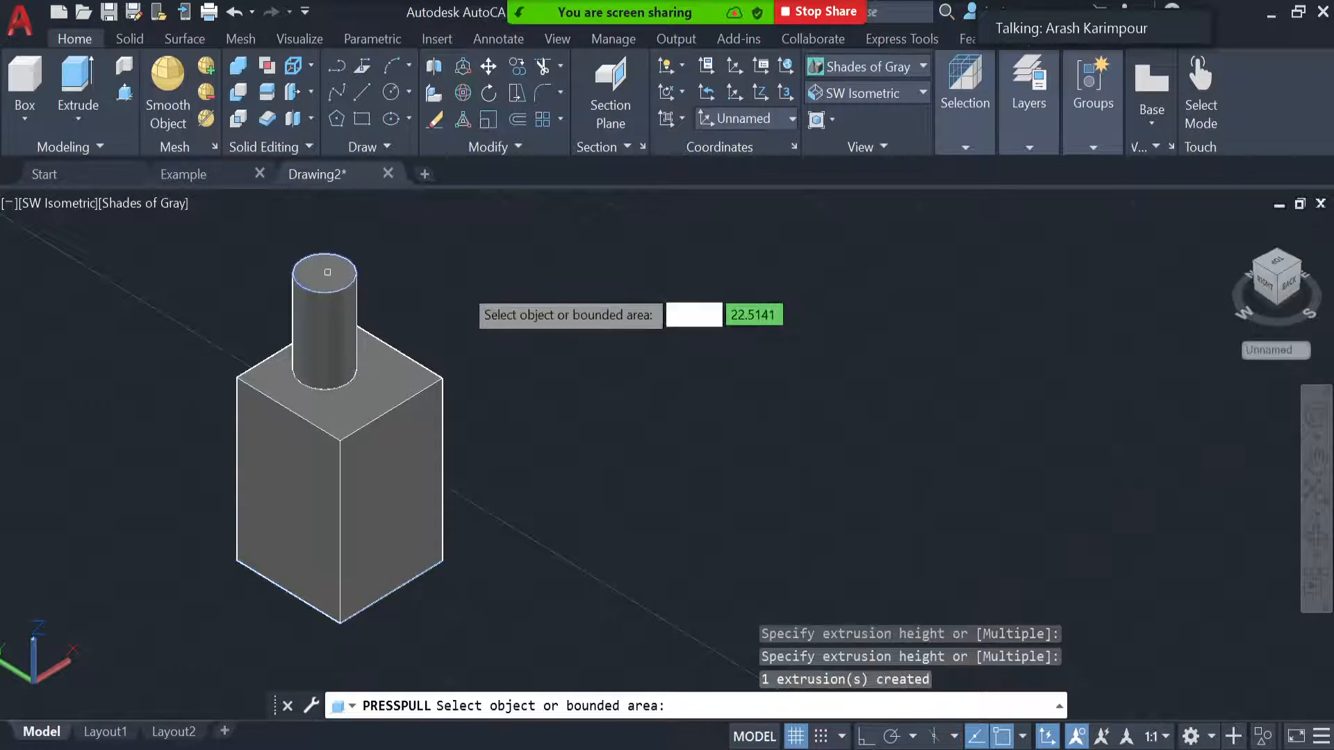
key(Return)
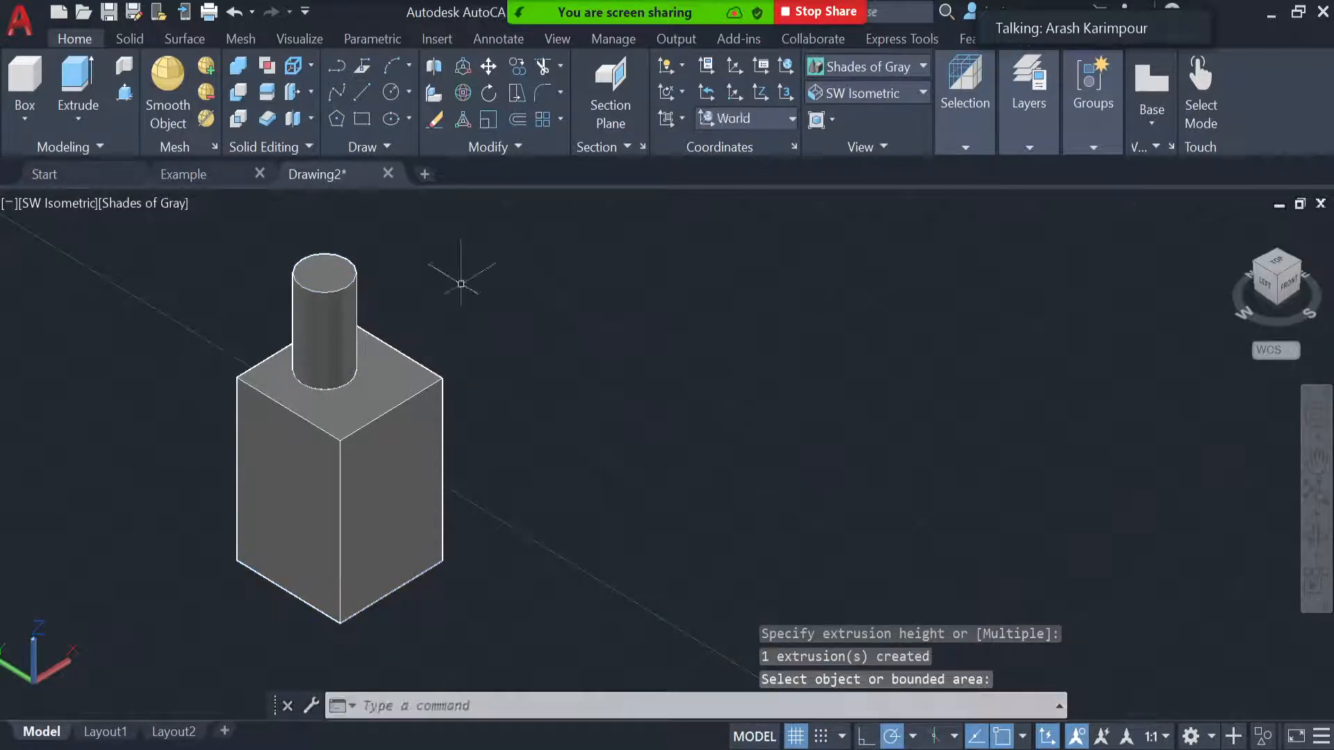
key(ctrl+z)
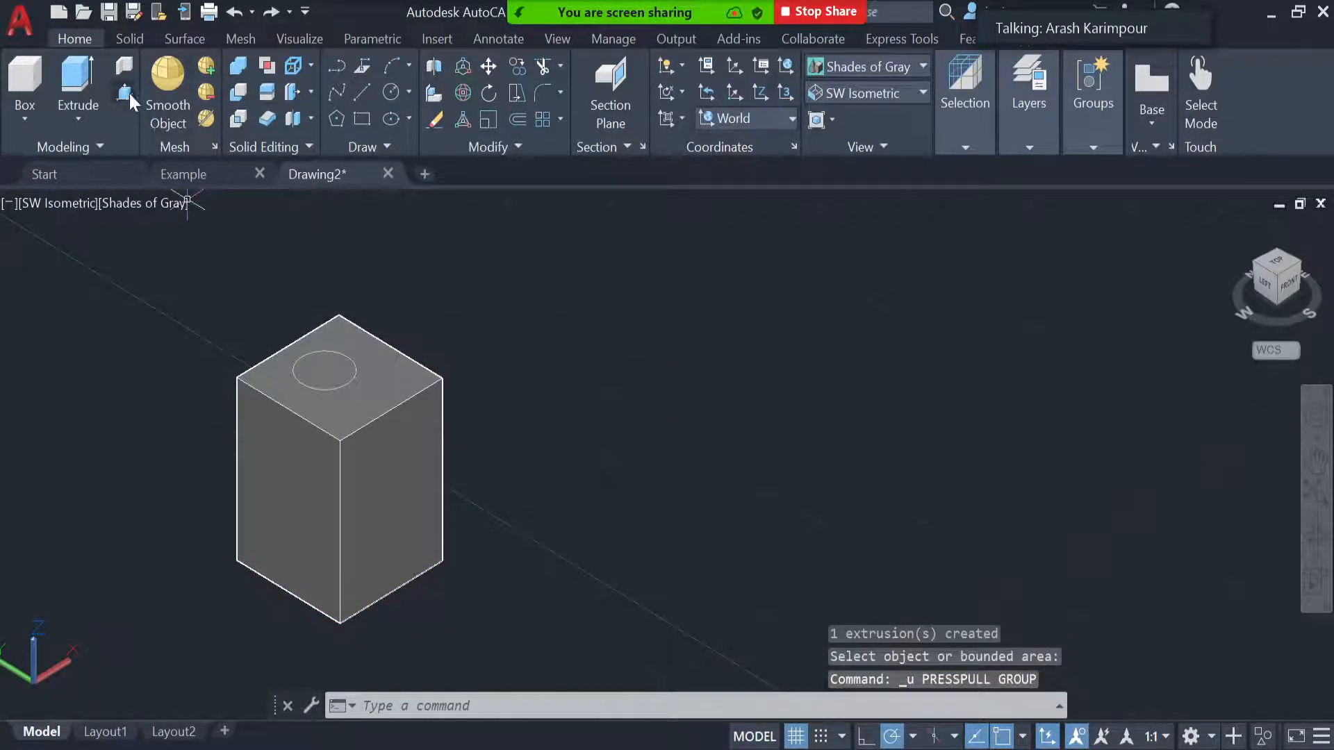
- Use Presspull on the circle to cut a hole downward beyond the box's underside
click(126, 91)
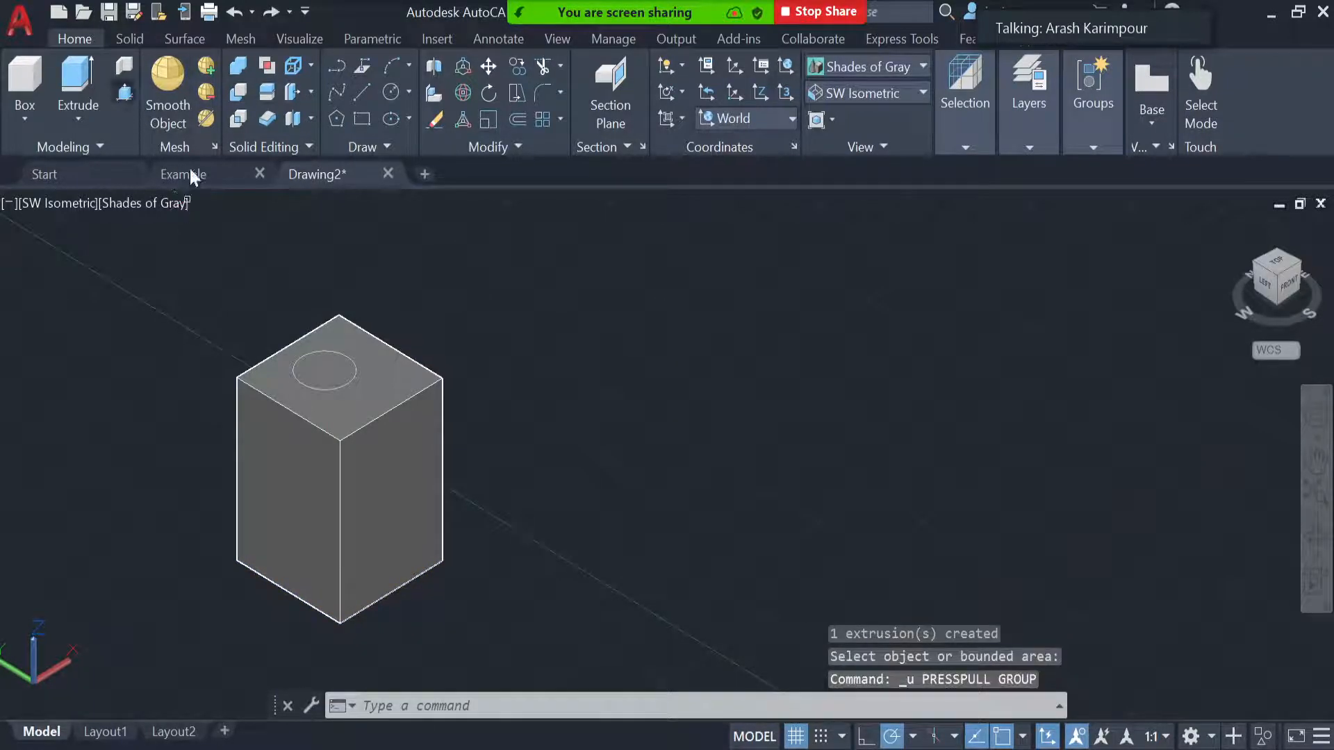
click(327, 374)
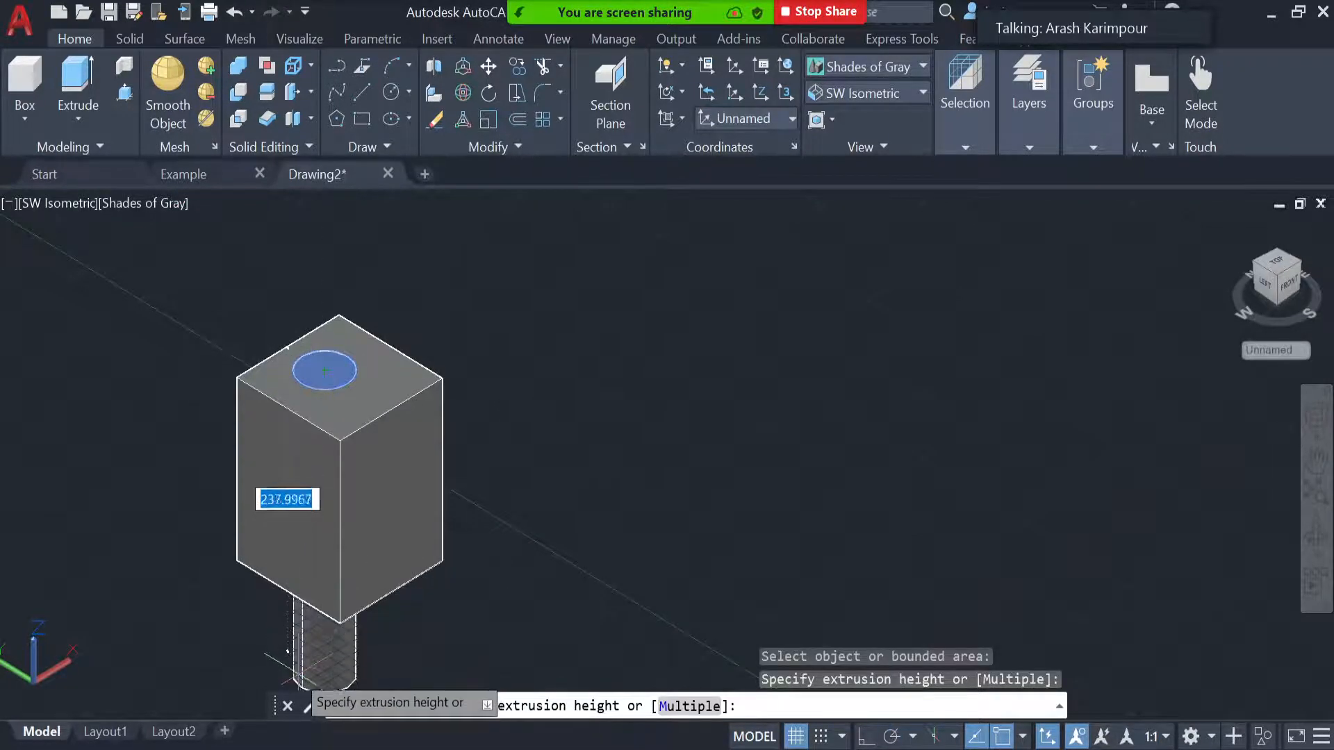
click(306, 678)
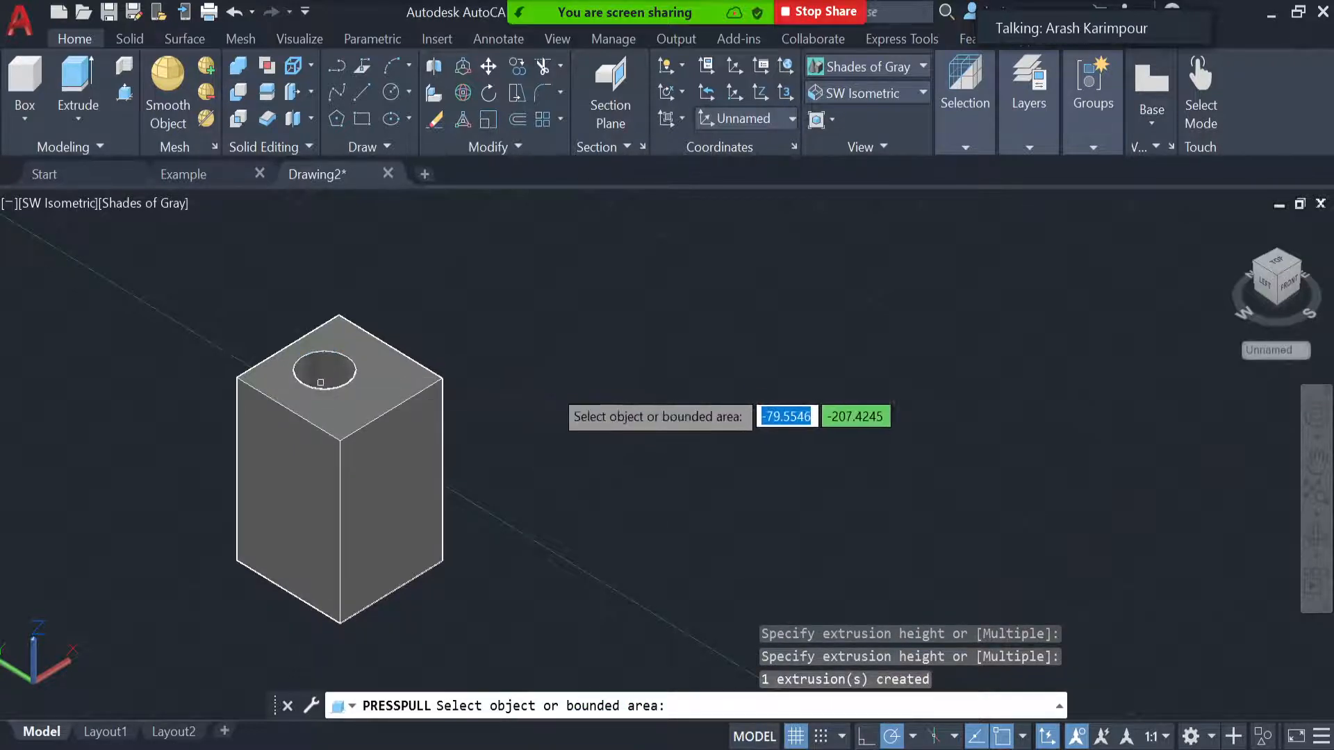
key(Return)
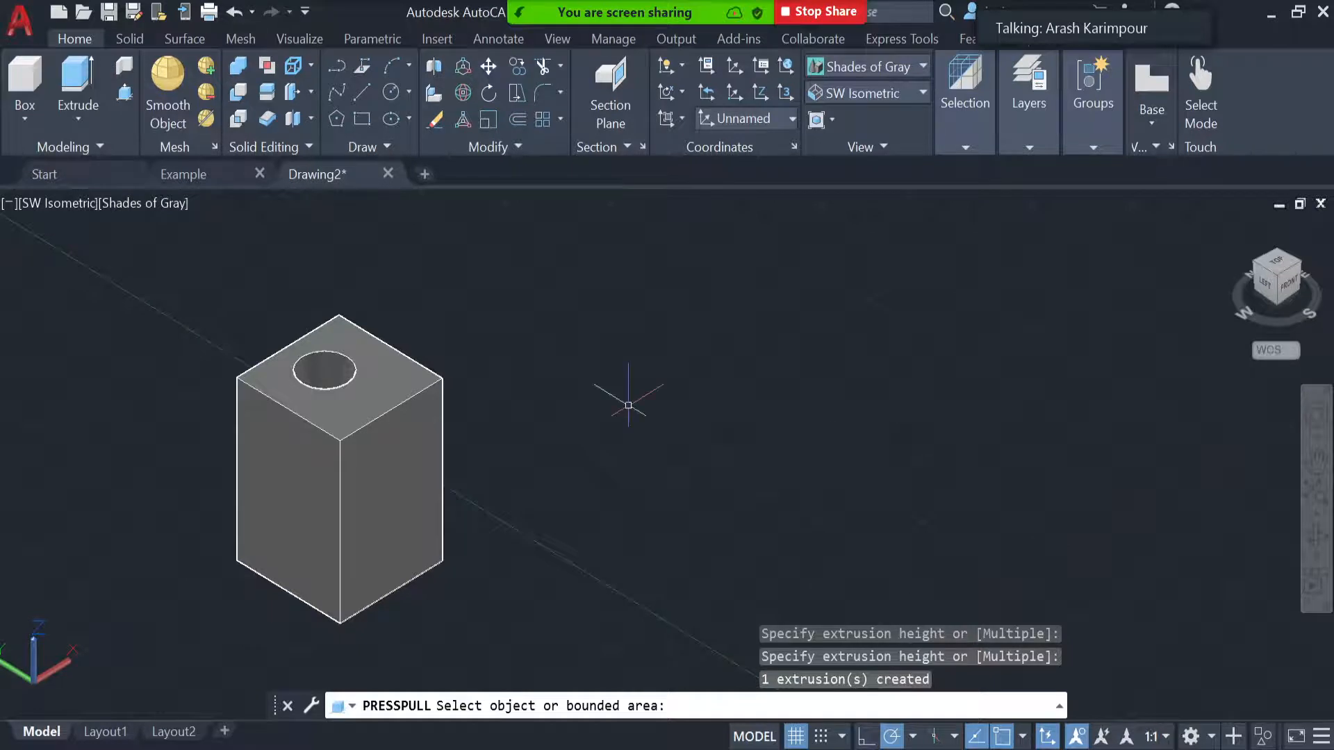
- Inspect the through hole from above, and undo the Presspull cut
click(1317, 542)
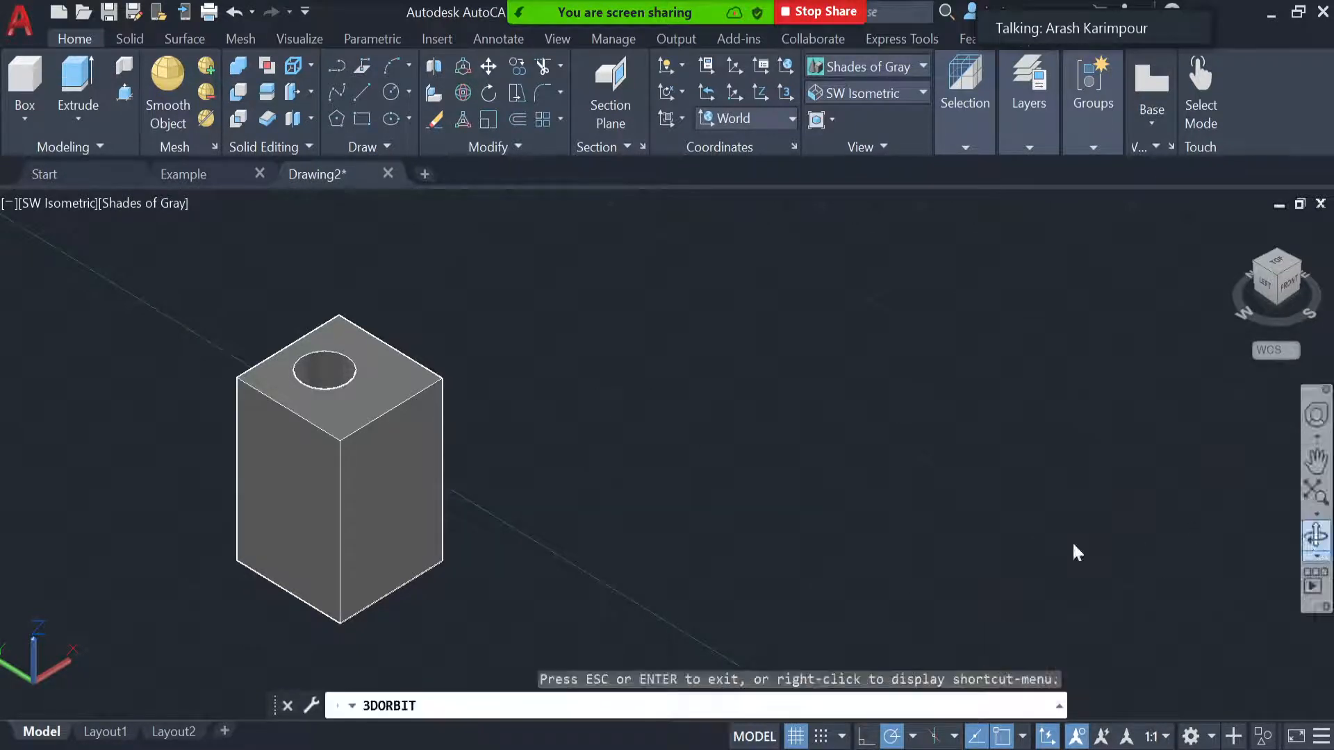
drag(536, 444, 544, 546)
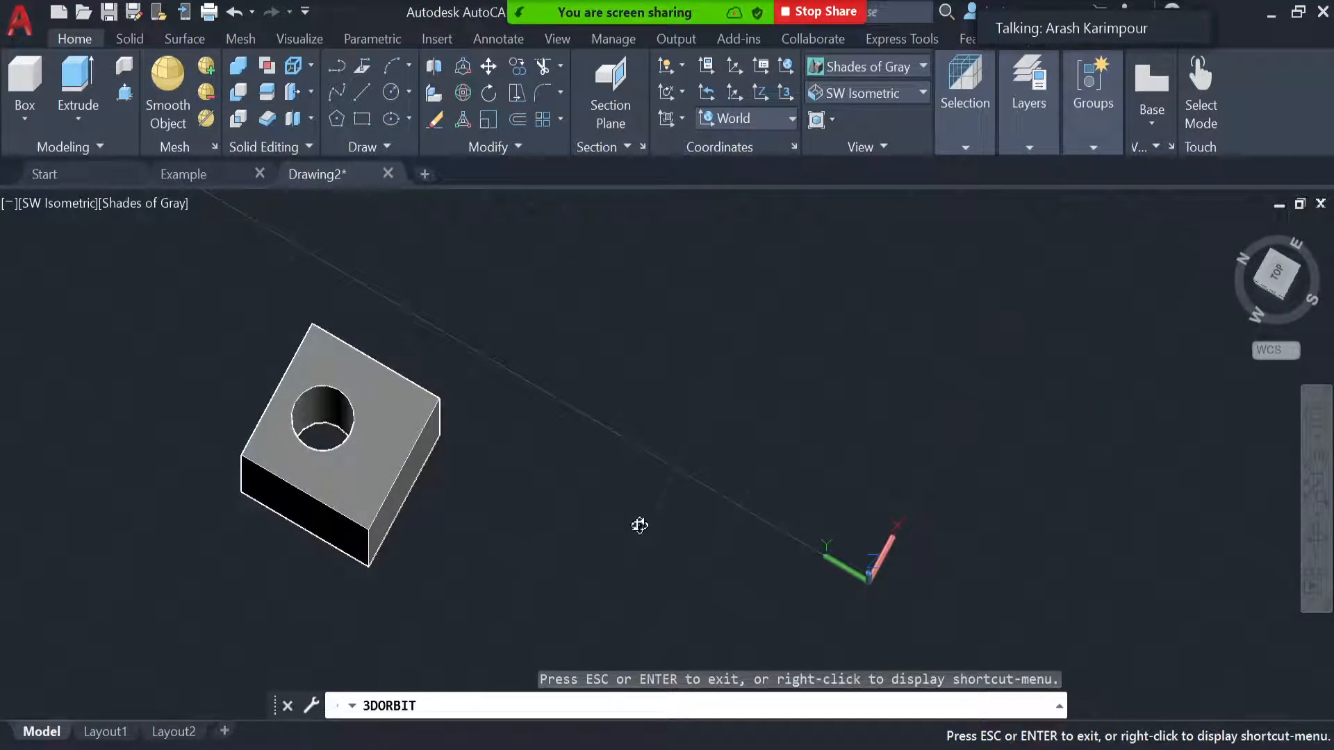
key(Escape)
key(ctrl+z)
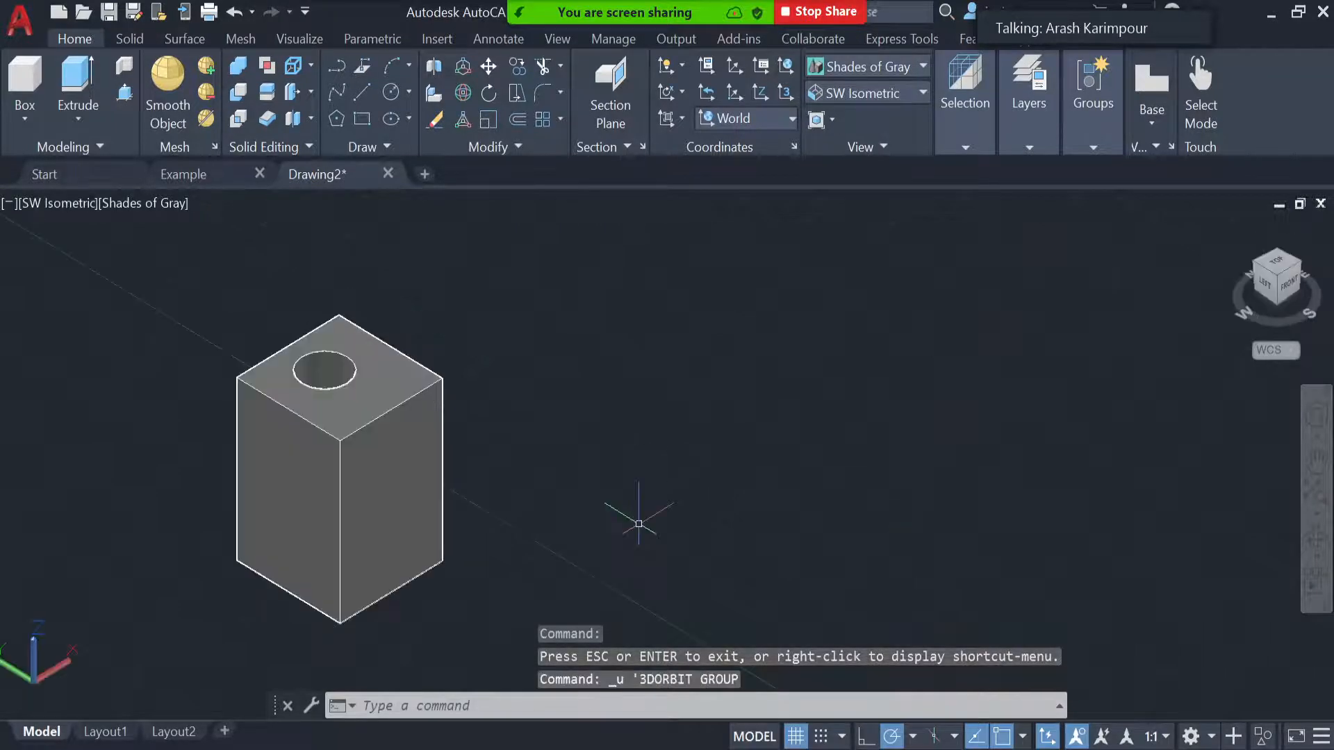
key(ctrl+z)
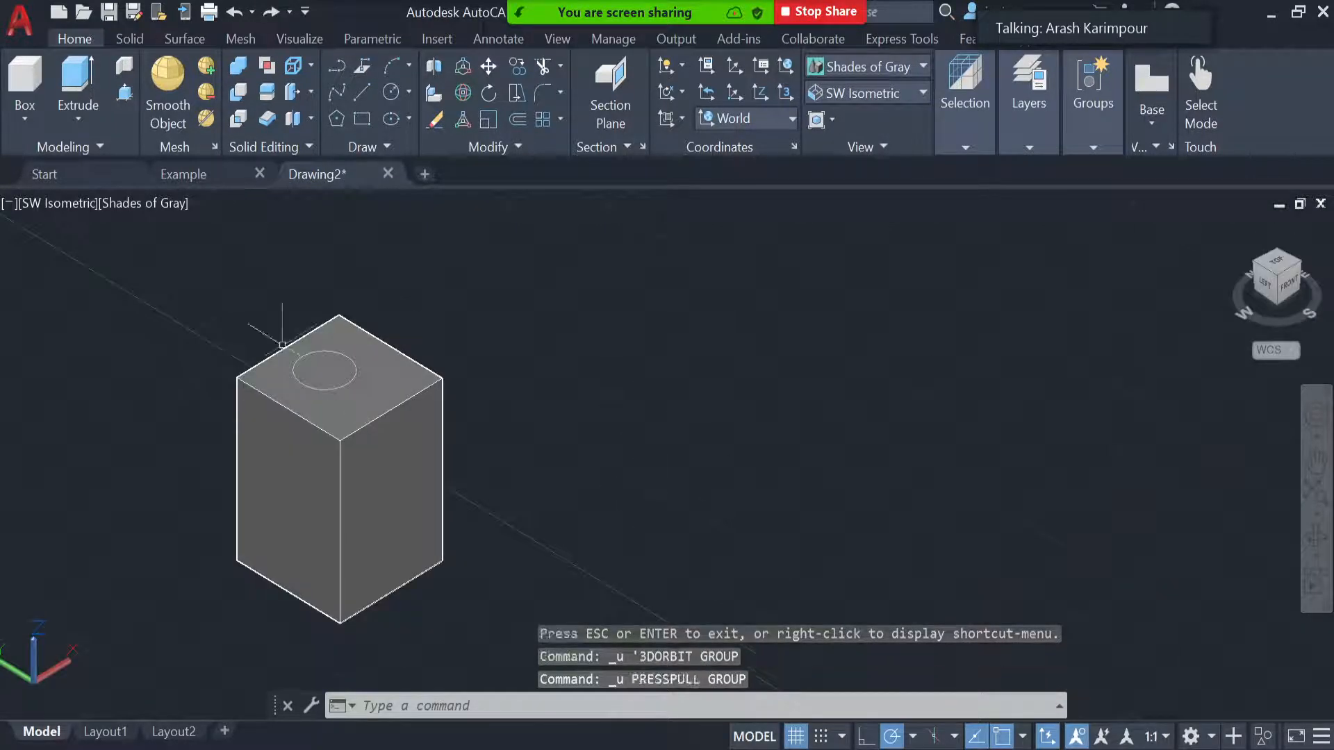
- Repeat the Presspull cut from the circle through the full height of the box
click(124, 95)
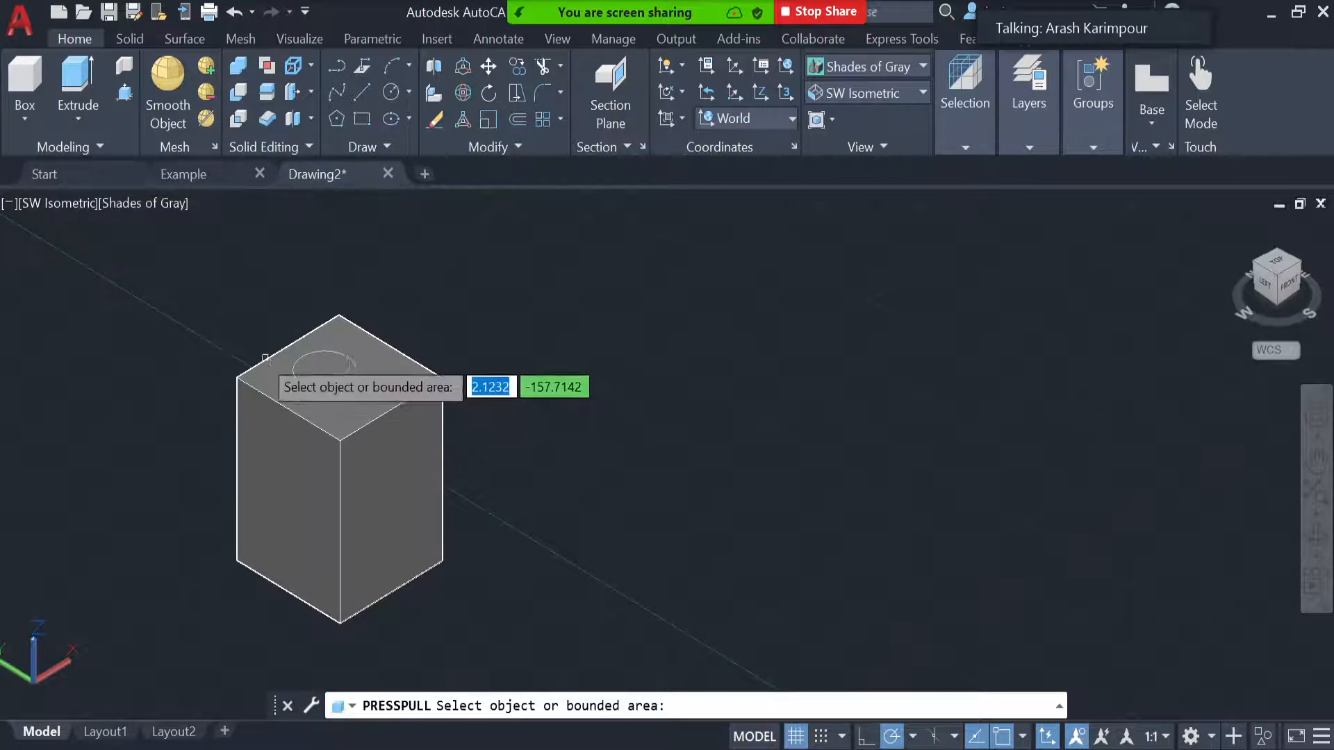
click(325, 371)
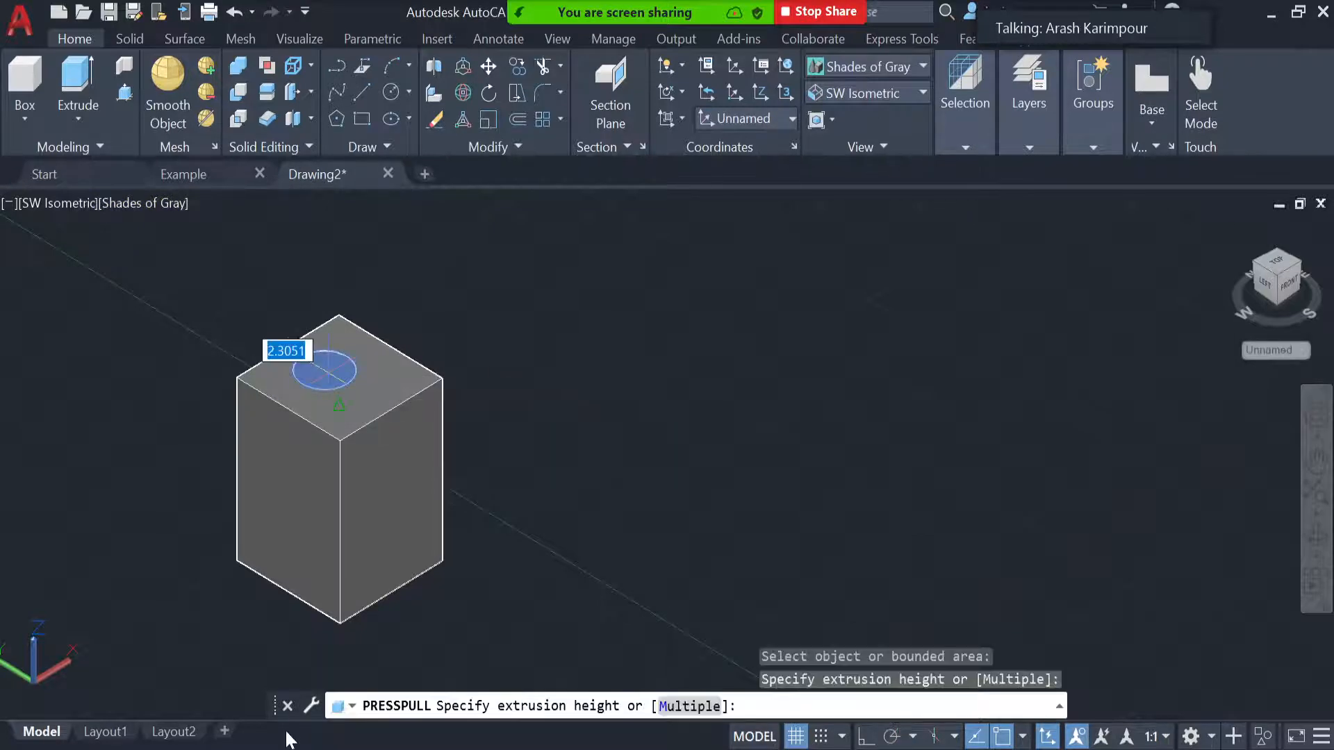
click(298, 629)
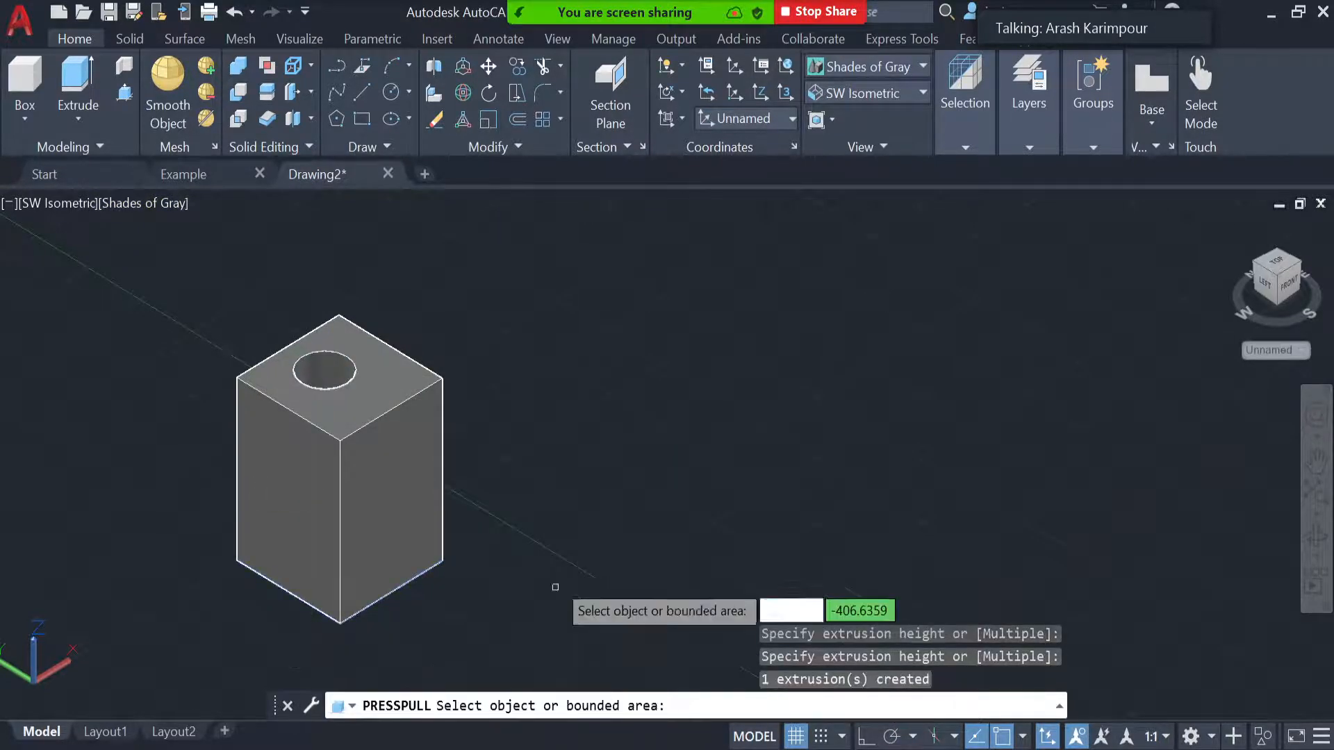
key(Return)
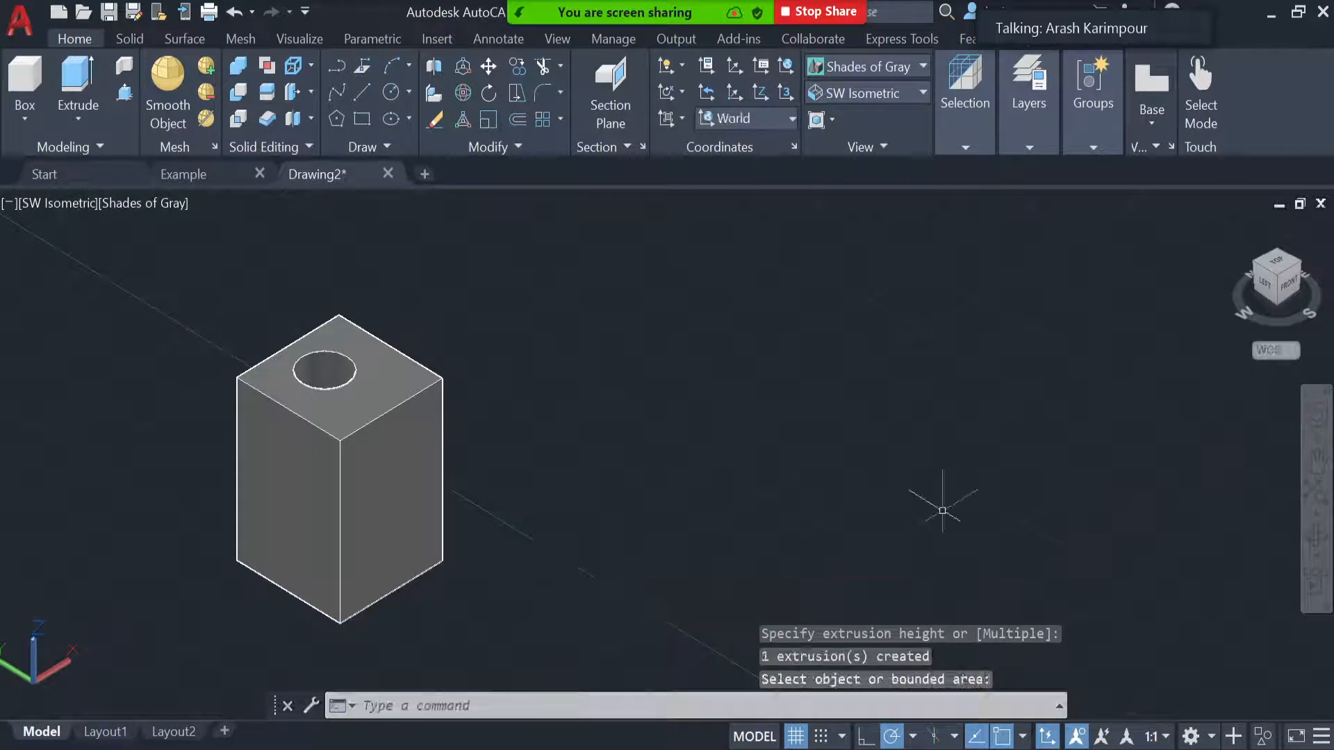
- Orbit around the box to check the repeated cut, and undo that cut
click(1317, 535)
drag(595, 497, 590, 437)
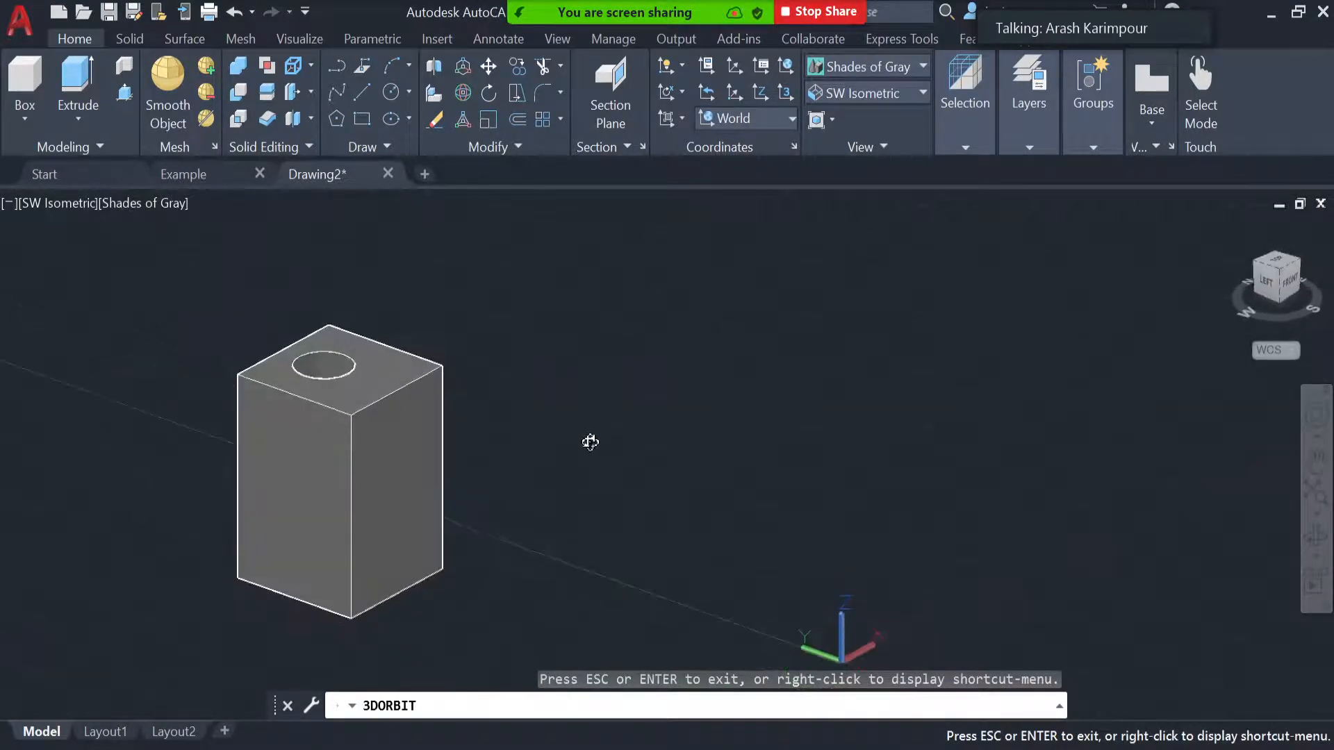
key(Escape)
key(ctrl+z)
key(ctrl+z)
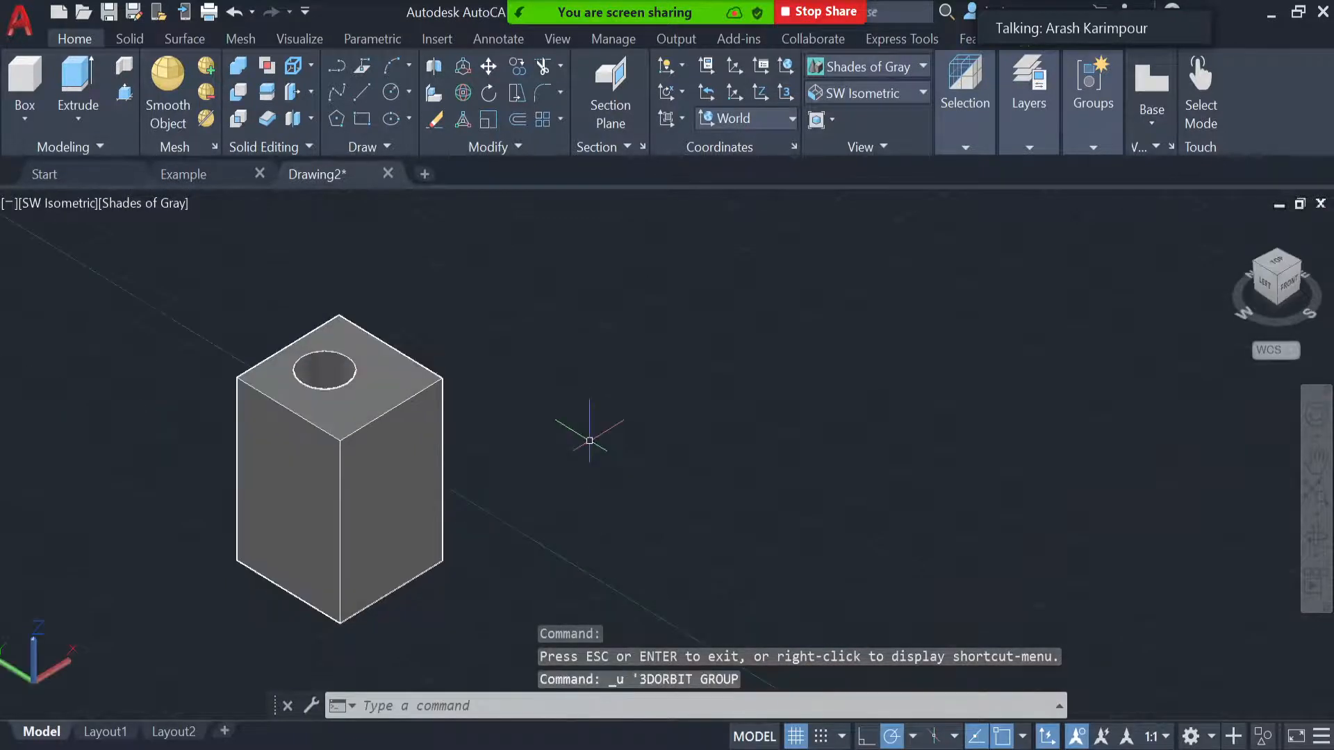
- Cut a blind hole from the circle with Presspull, ending partway down inside the box
click(125, 92)
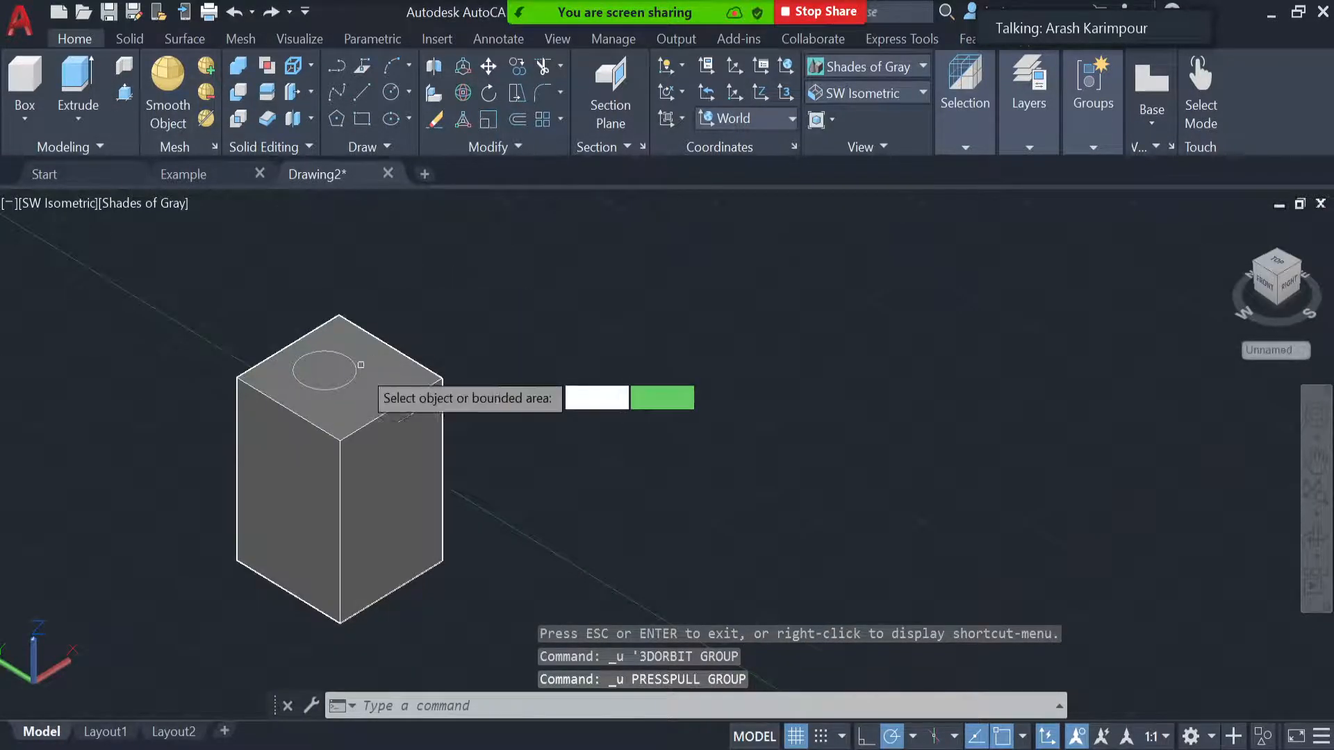
click(323, 373)
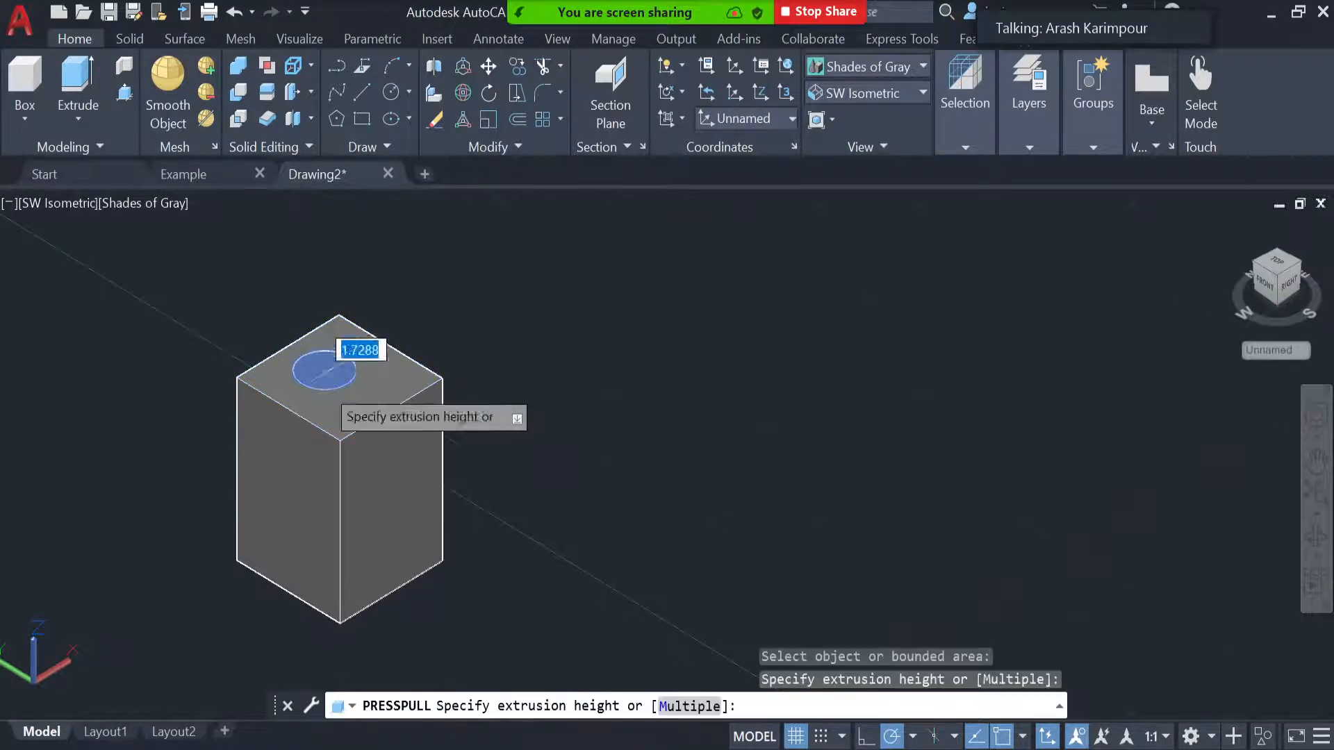
click(318, 450)
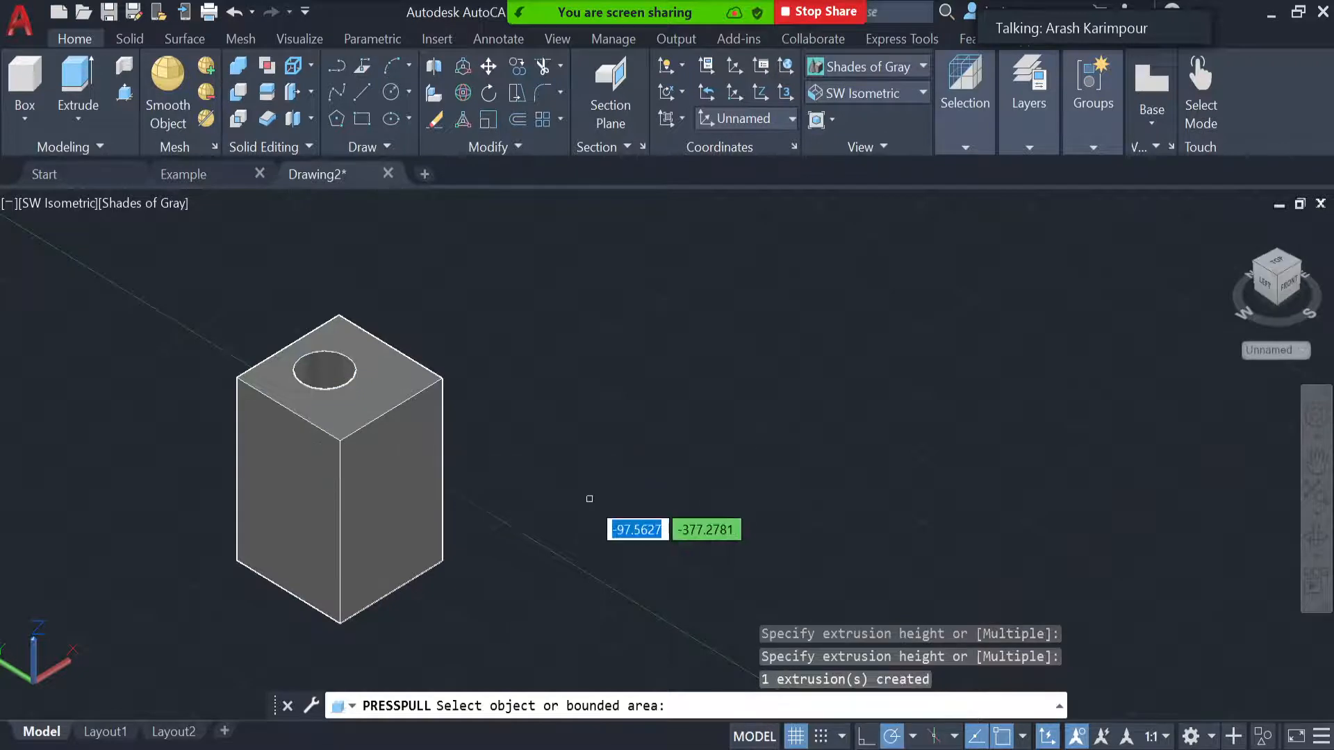
key(Escape)
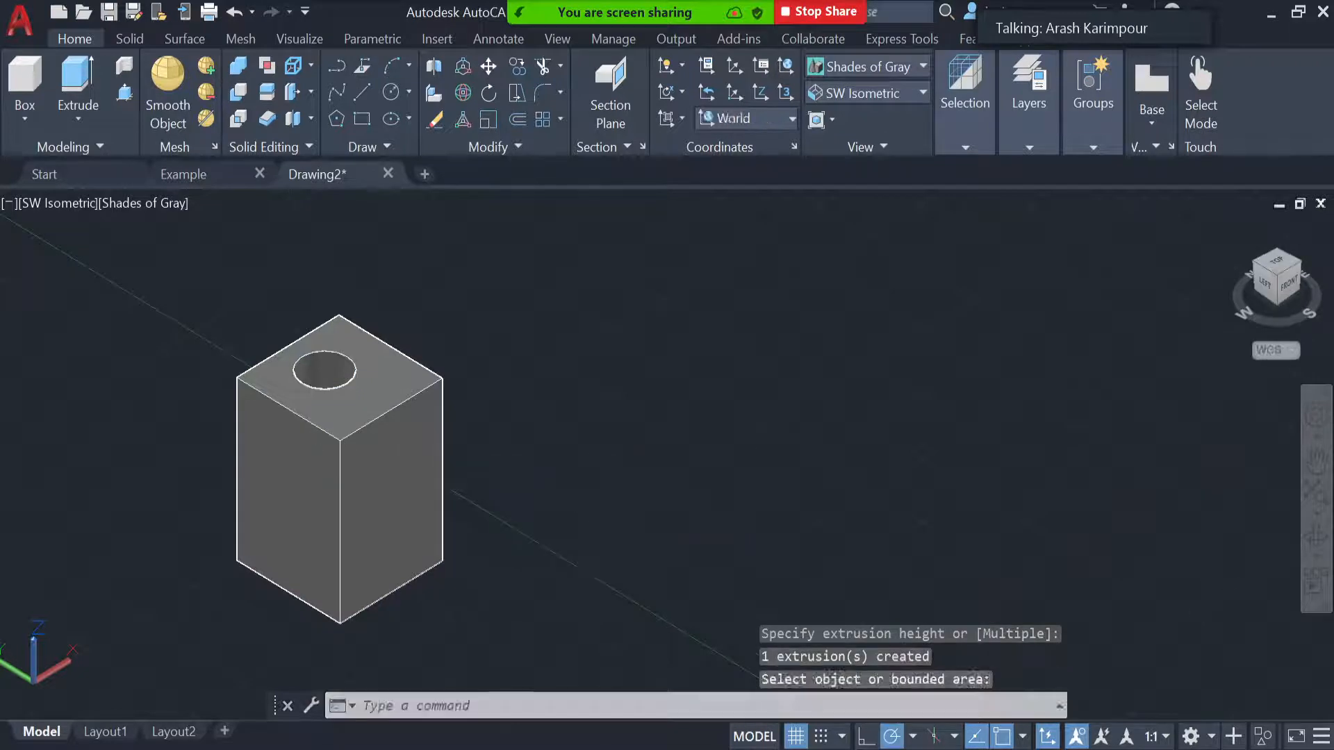
- Orbit around the box and apply the X-Ray visual style to inspect the blind hole's depth inside it
click(1317, 542)
drag(554, 467, 611, 550)
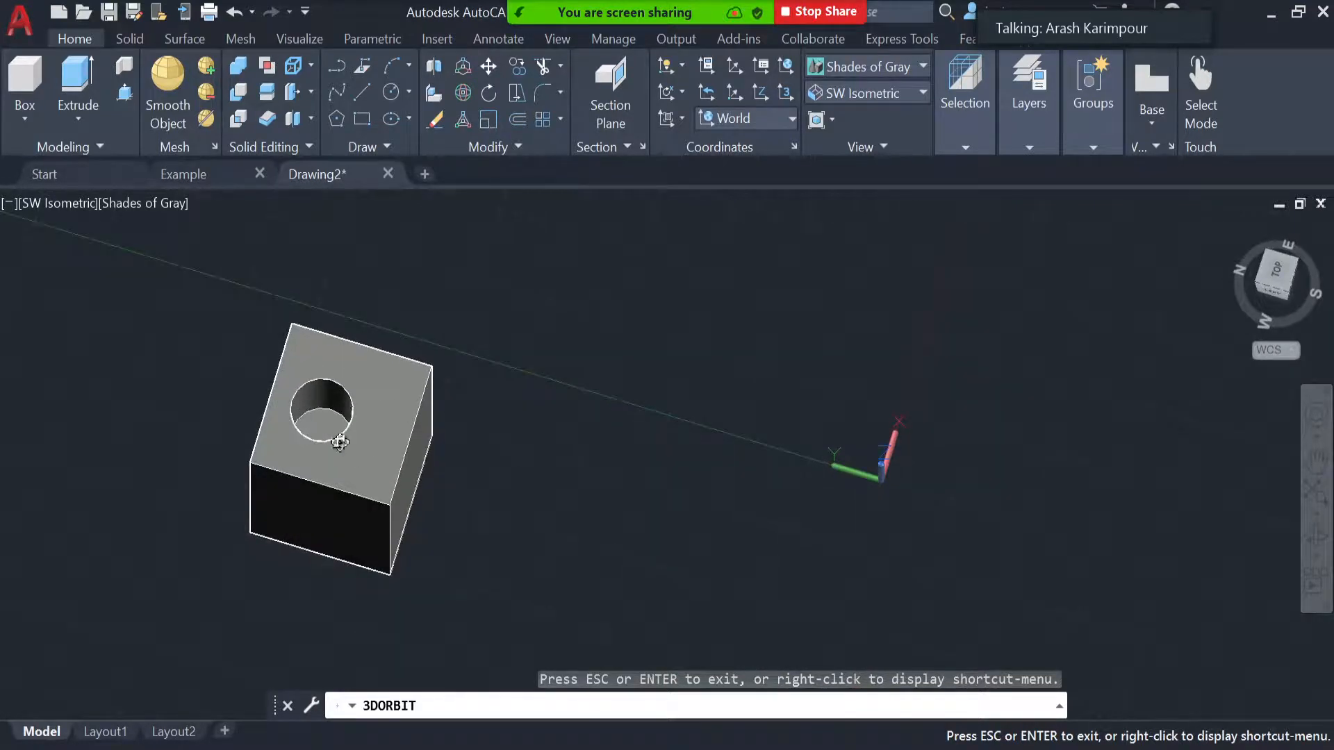
drag(339, 442, 512, 425)
click(947, 110)
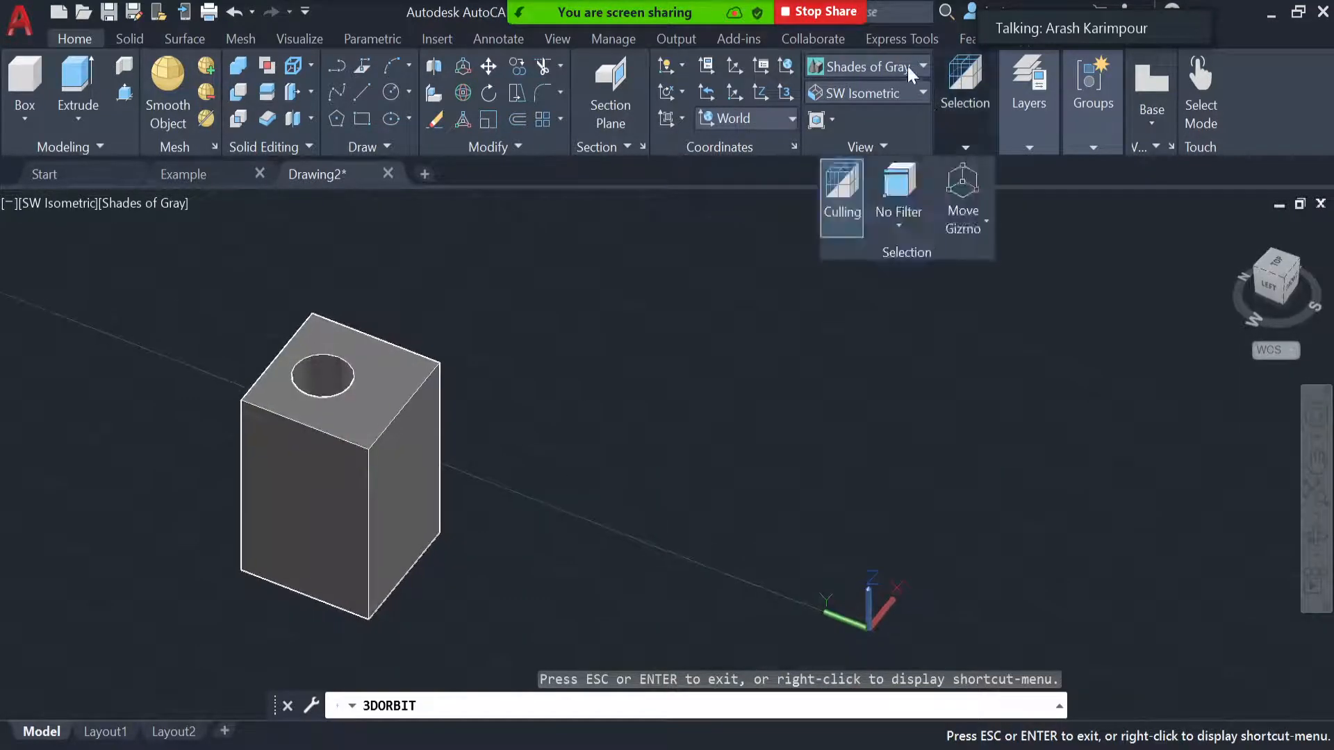
click(908, 66)
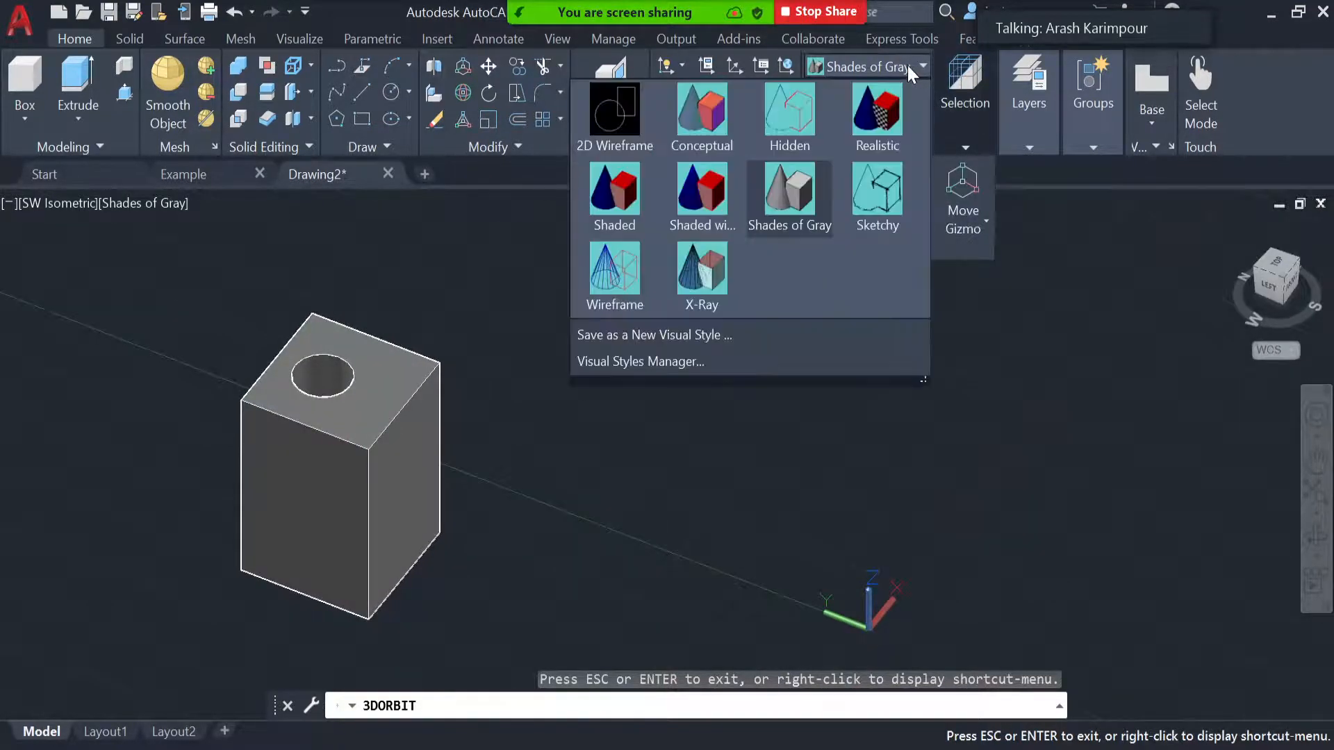
click(698, 279)
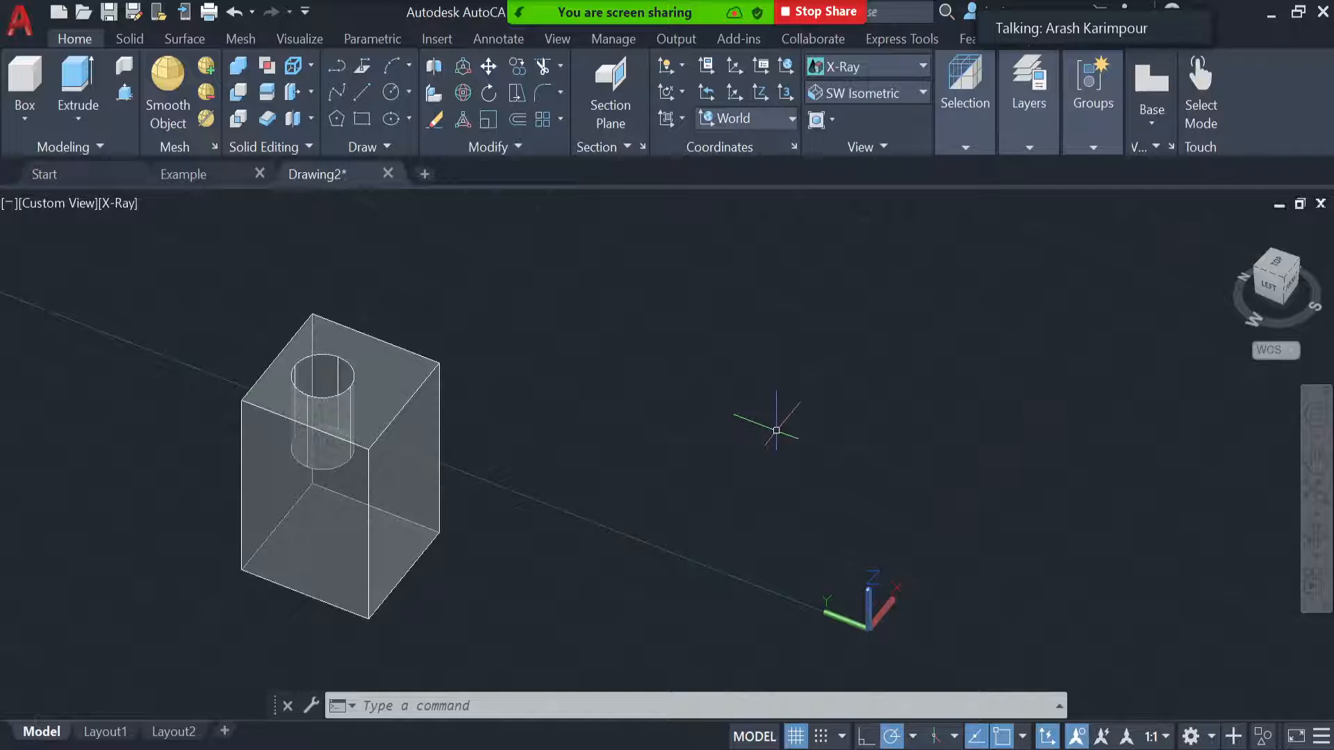
- Undo the visual style change, the orbit and the blind-hole Presspull cut, leaving only the circle on the box's top face
key(ctrl+z)
key(ctrl+z)
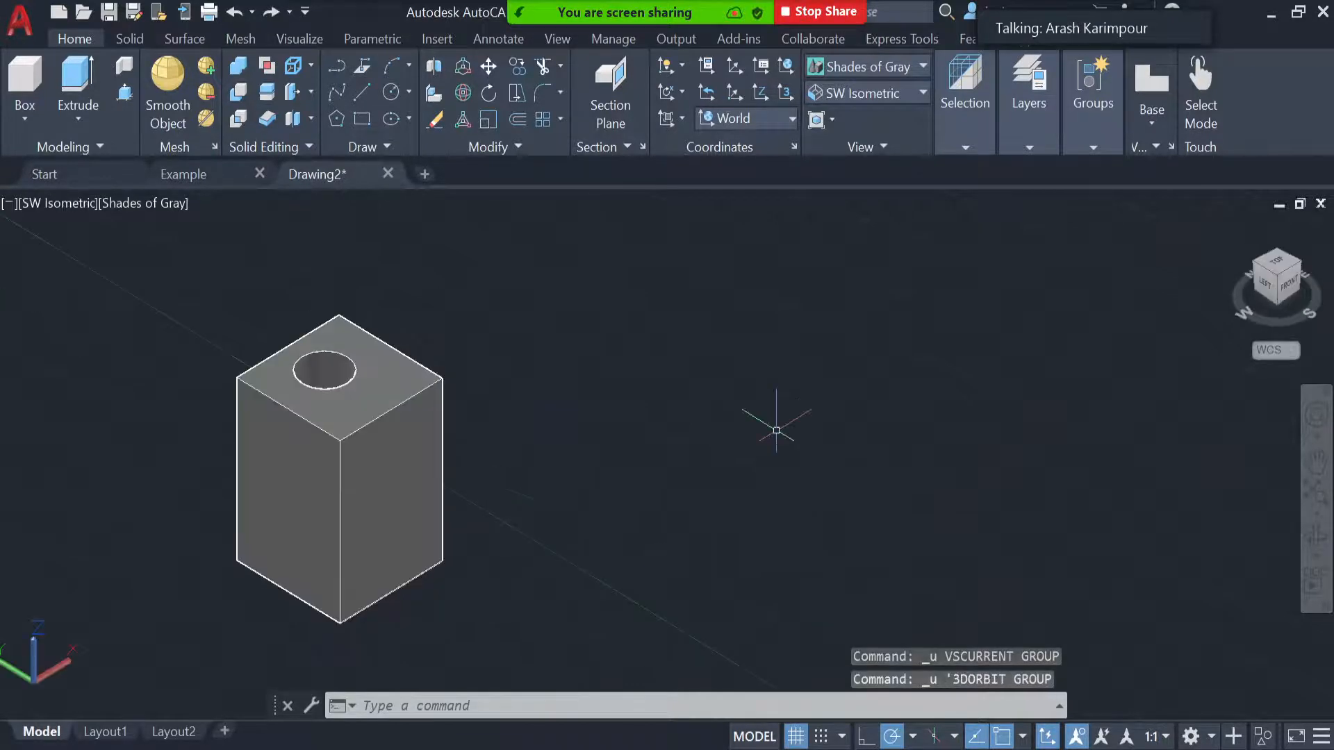
key(ctrl+z)
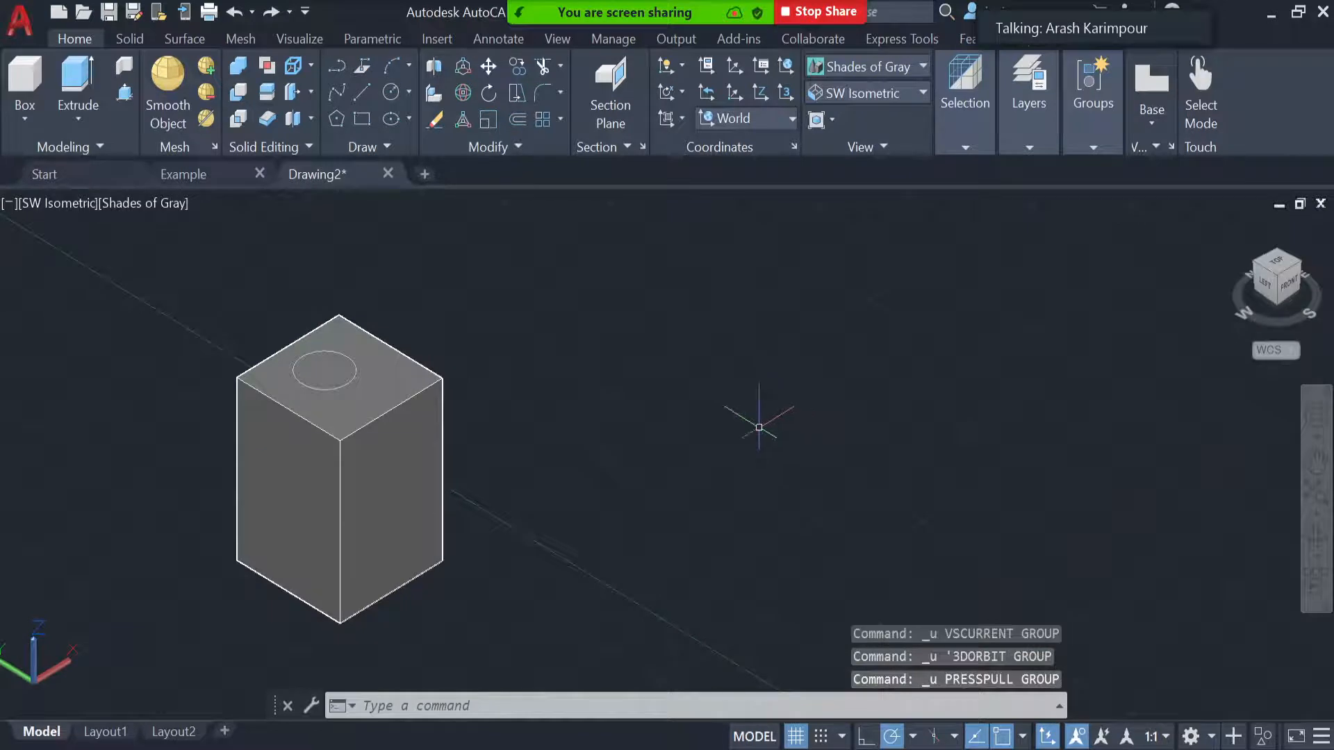
click(125, 97)
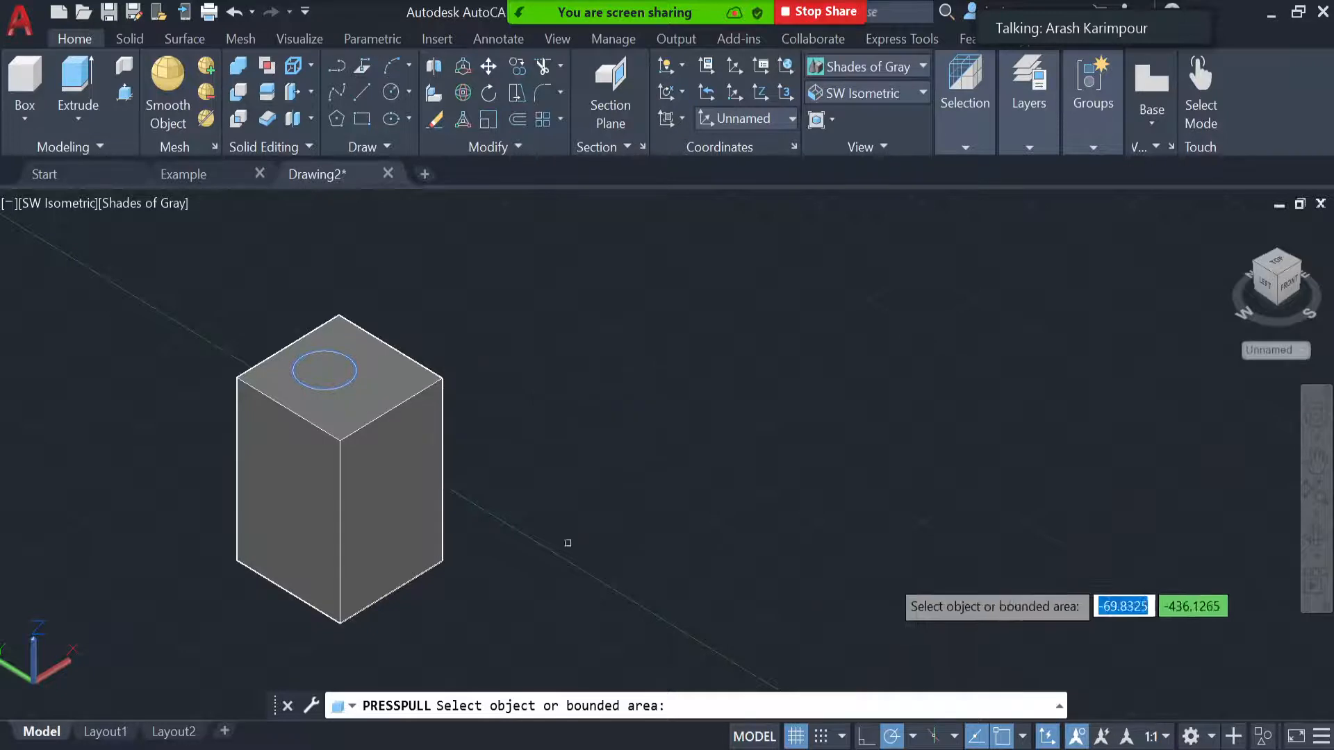
key(Escape)
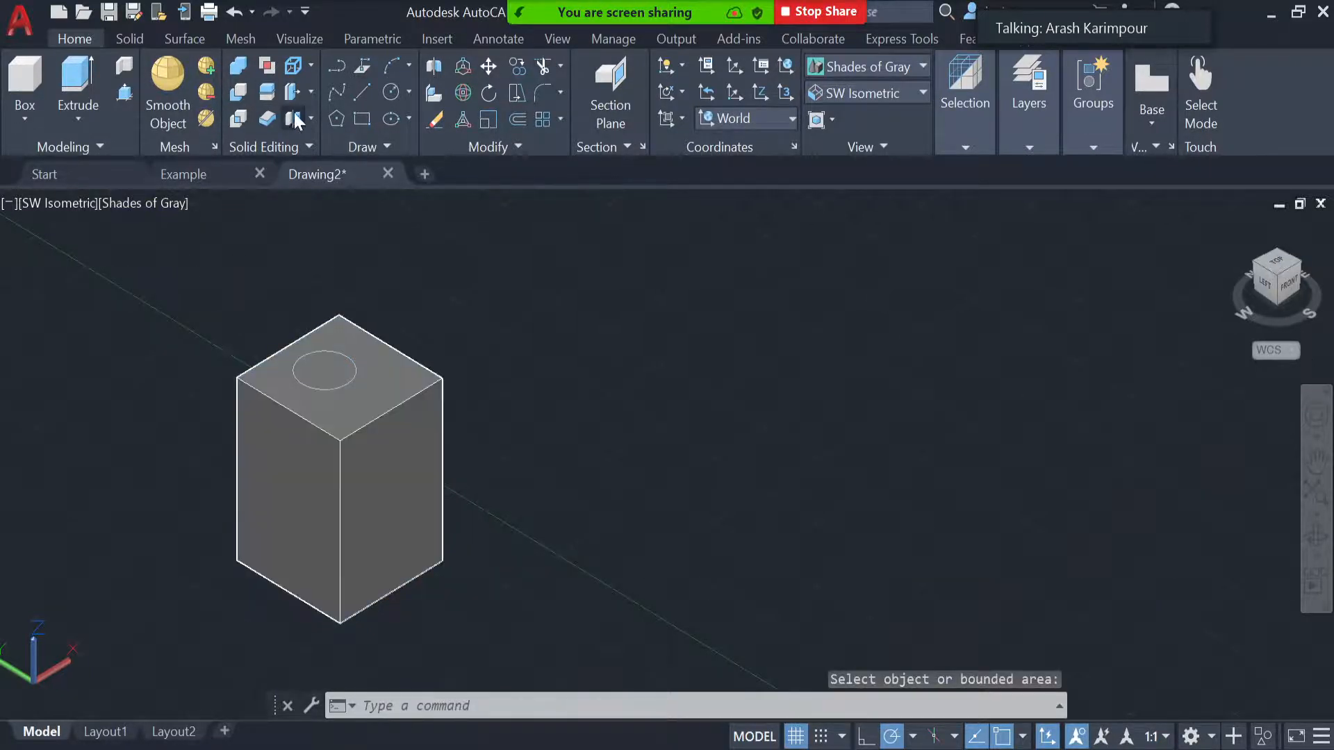
- Draw a circle with a radius of about 20 units on the box's front side face, near its vertical corner edge
click(389, 92)
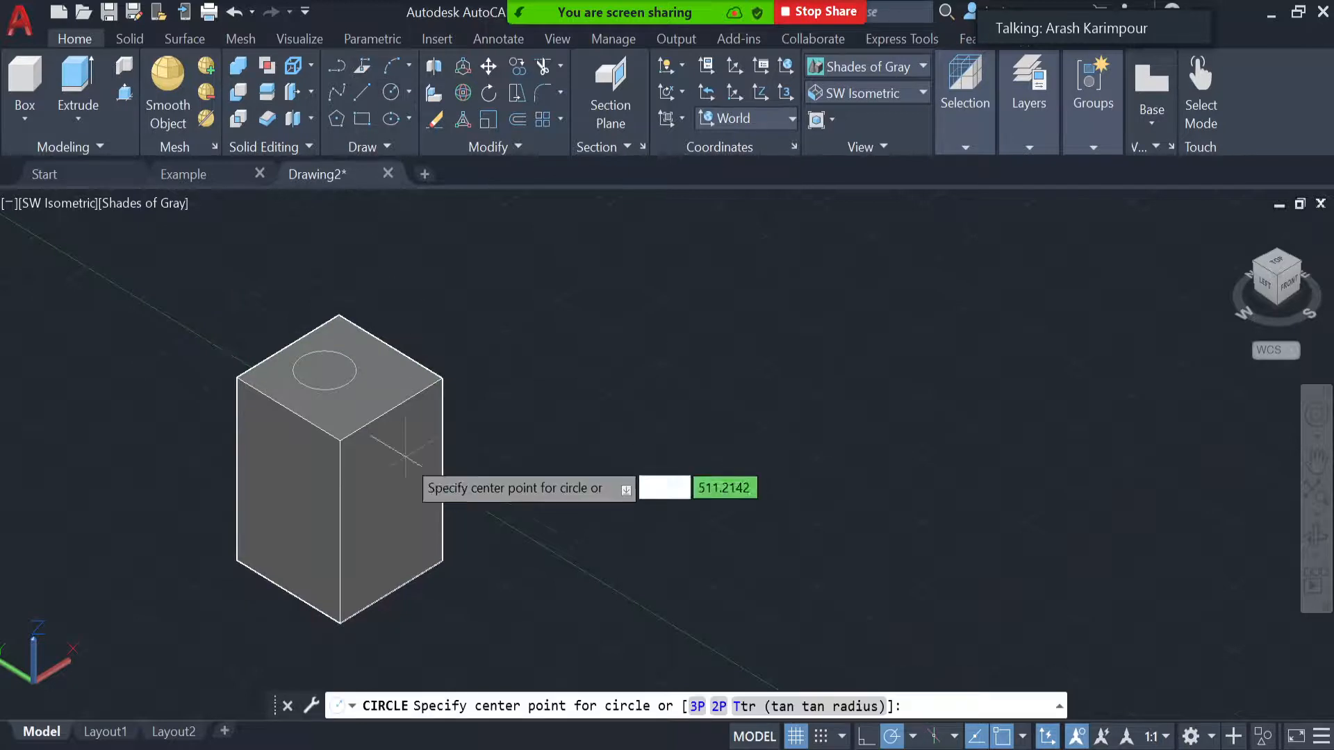
click(388, 499)
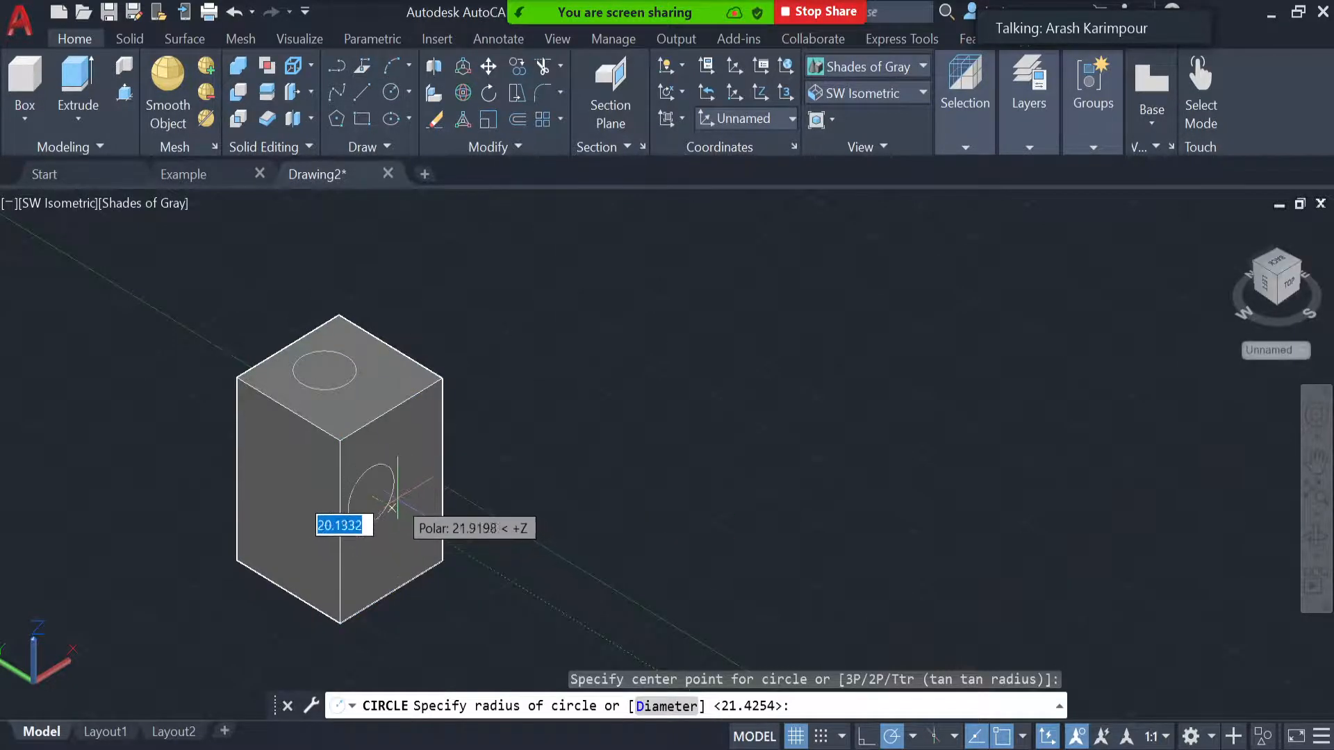
click(395, 498)
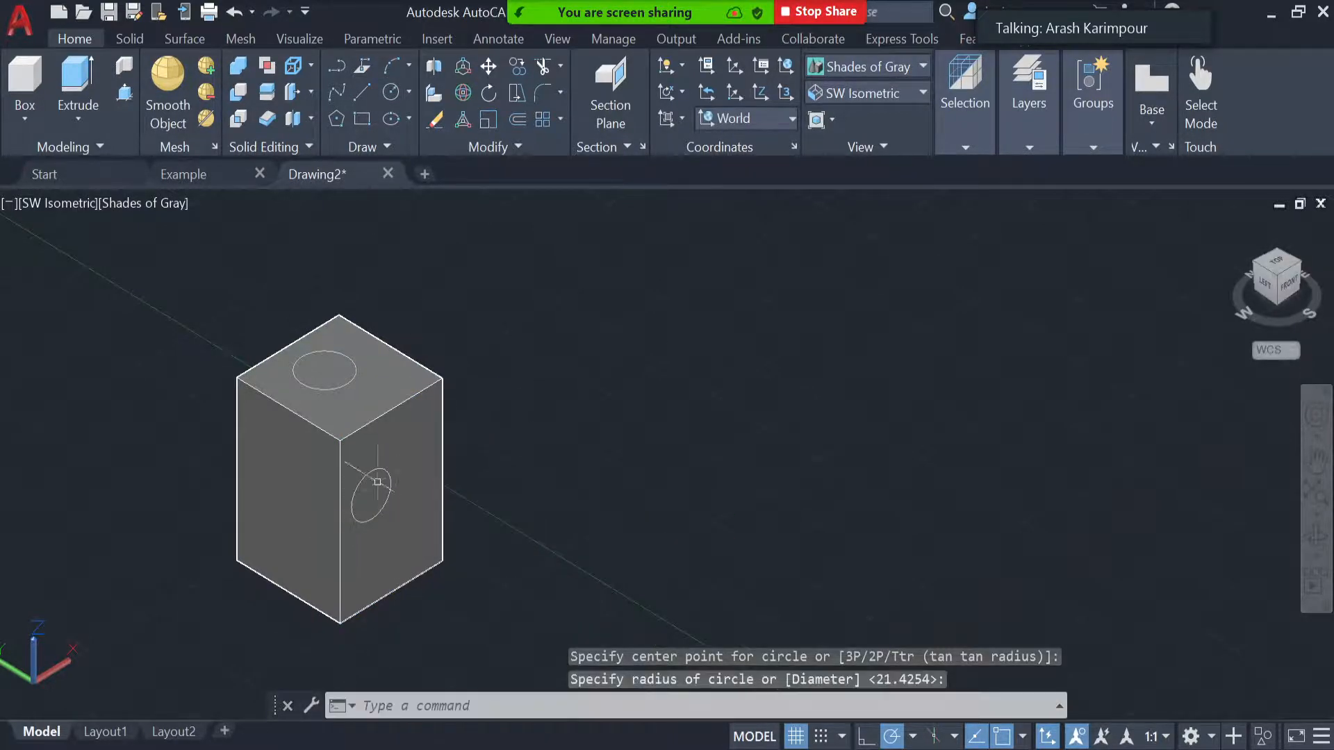
- Cut a hole through the box from the area inside the side-face circle with Presspull
click(123, 95)
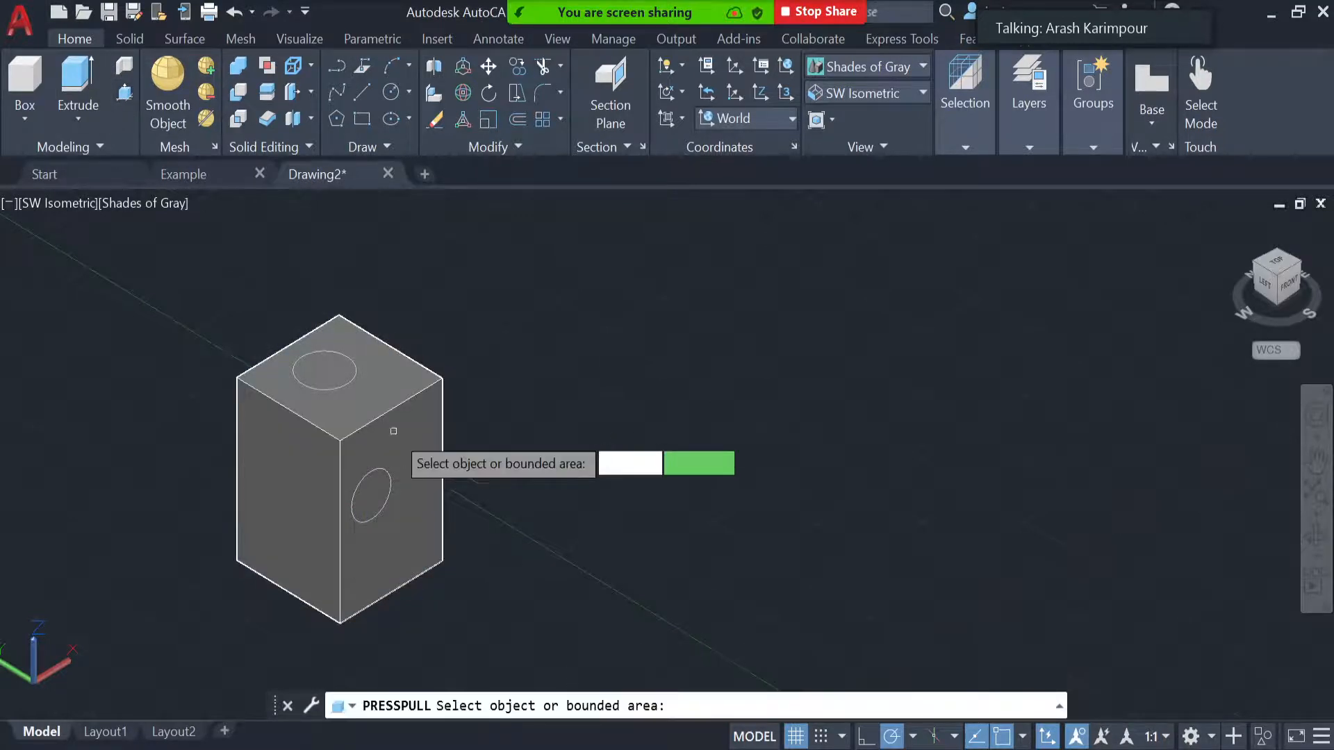
click(367, 499)
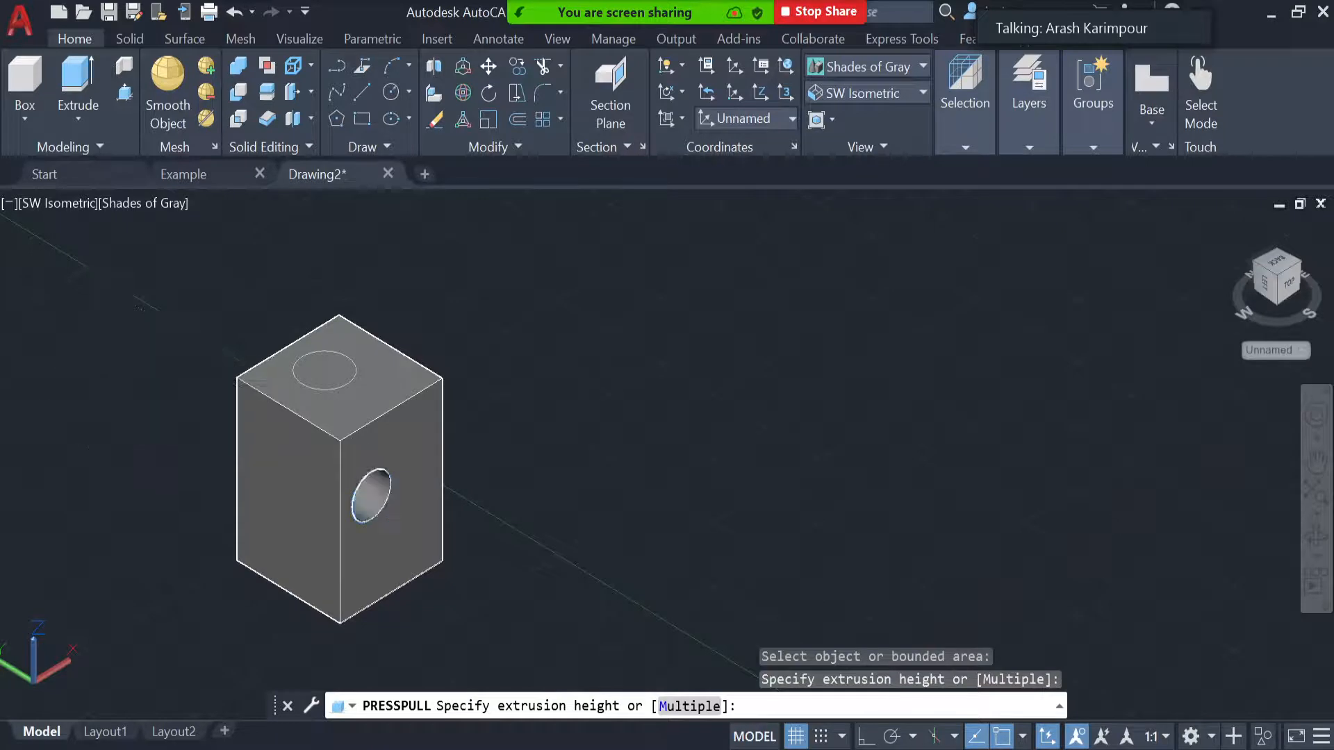
click(142, 305)
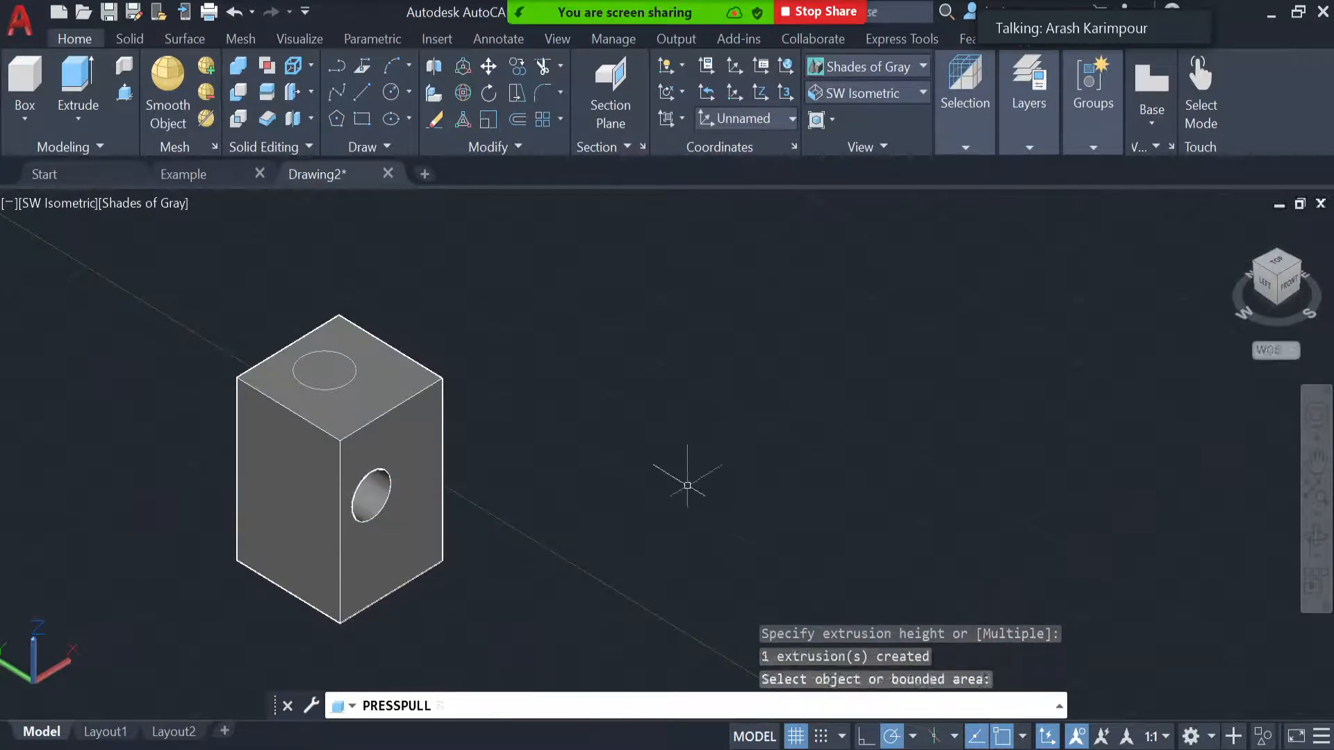
key(Escape)
- Orbit slightly to check the side hole, and undo both the orbit and the Presspull cut
click(1310, 546)
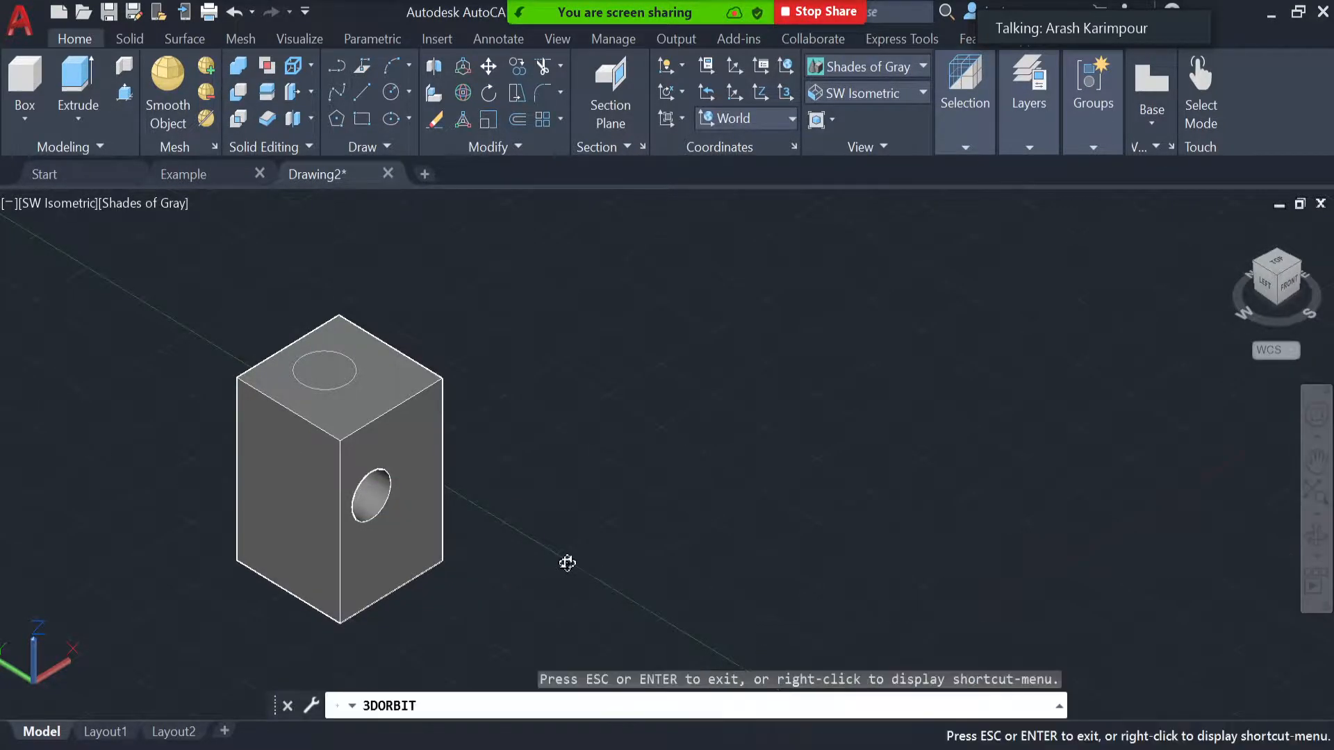
mouse_move(566, 563)
mouse_down()
mouse_move(482, 486)
mouse_move(613, 496)
mouse_move(559, 541)
mouse_up()
key(Escape)
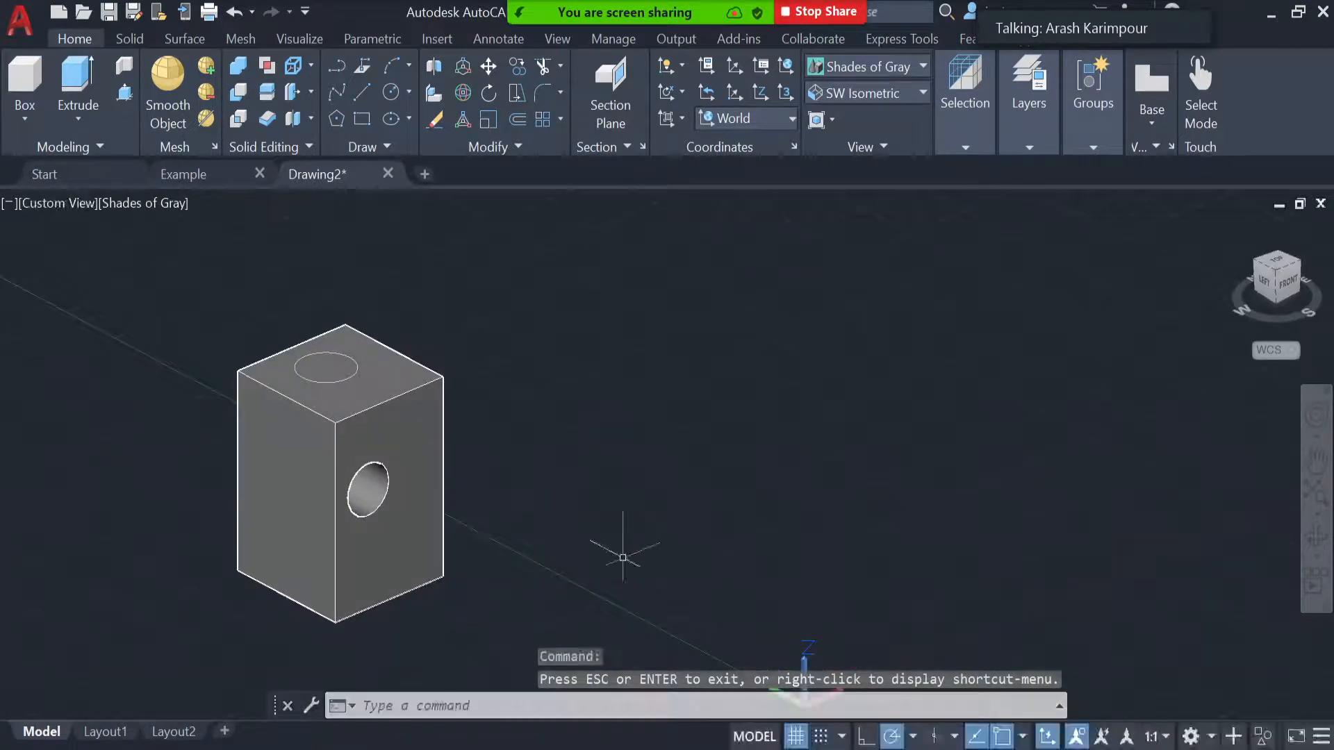
key(ctrl+z)
key(ctrl+z)
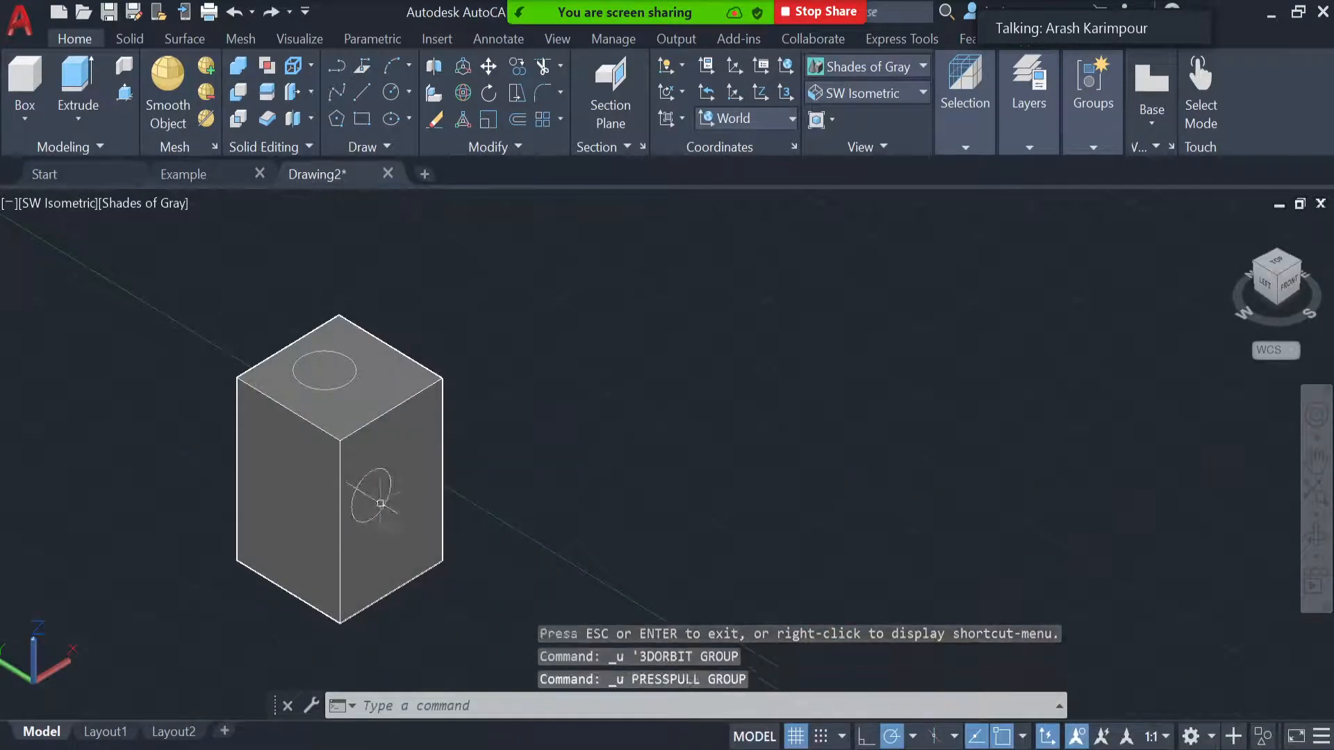
- Presspull the side-face circle by its edge about 200 units through the box, extending past the opposite face
scroll(367, 506, up, 5)
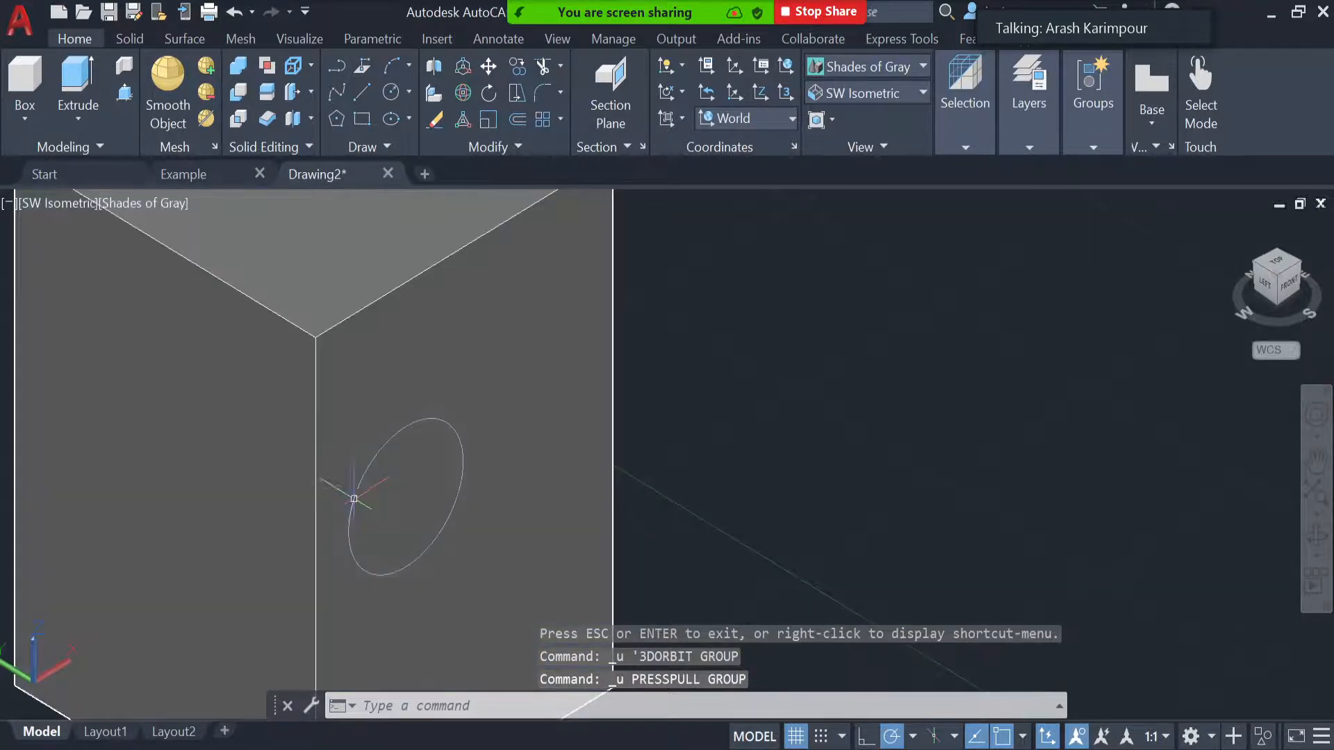
click(386, 503)
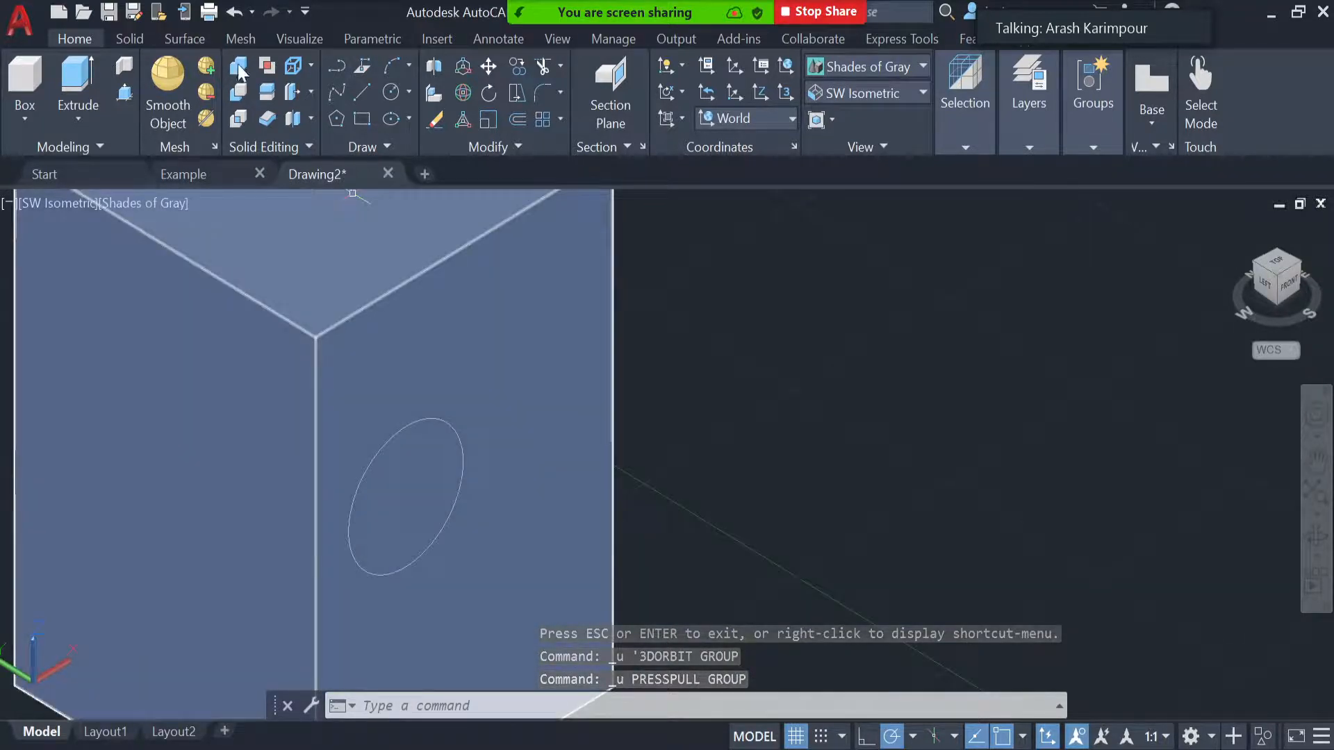
click(124, 96)
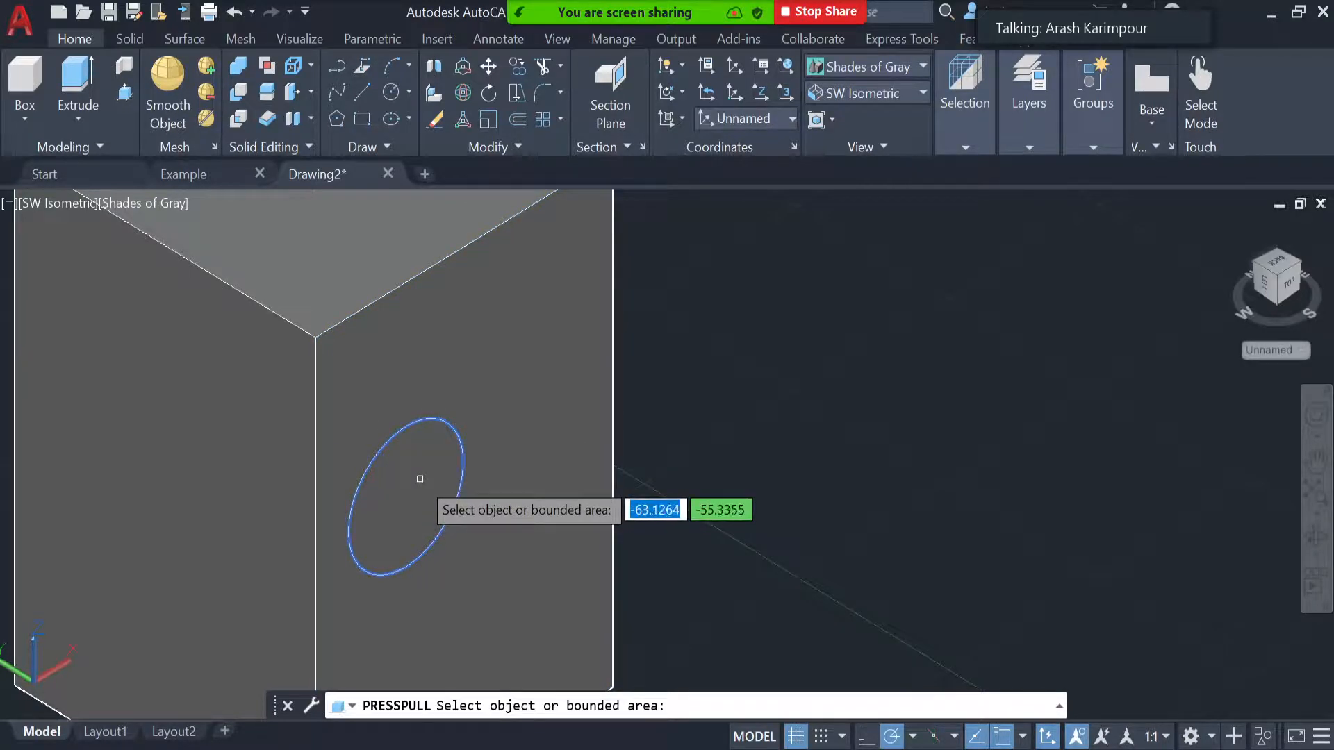
click(381, 448)
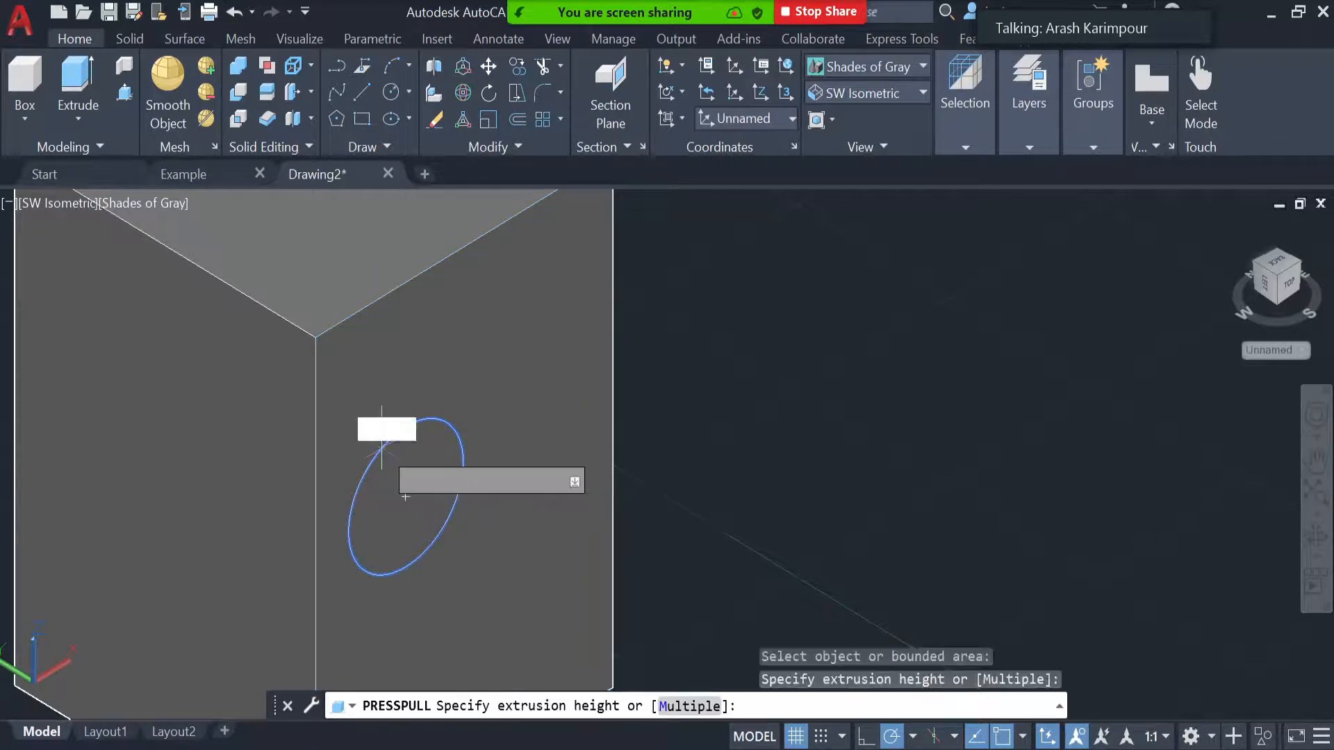
scroll(385, 459, down, 4)
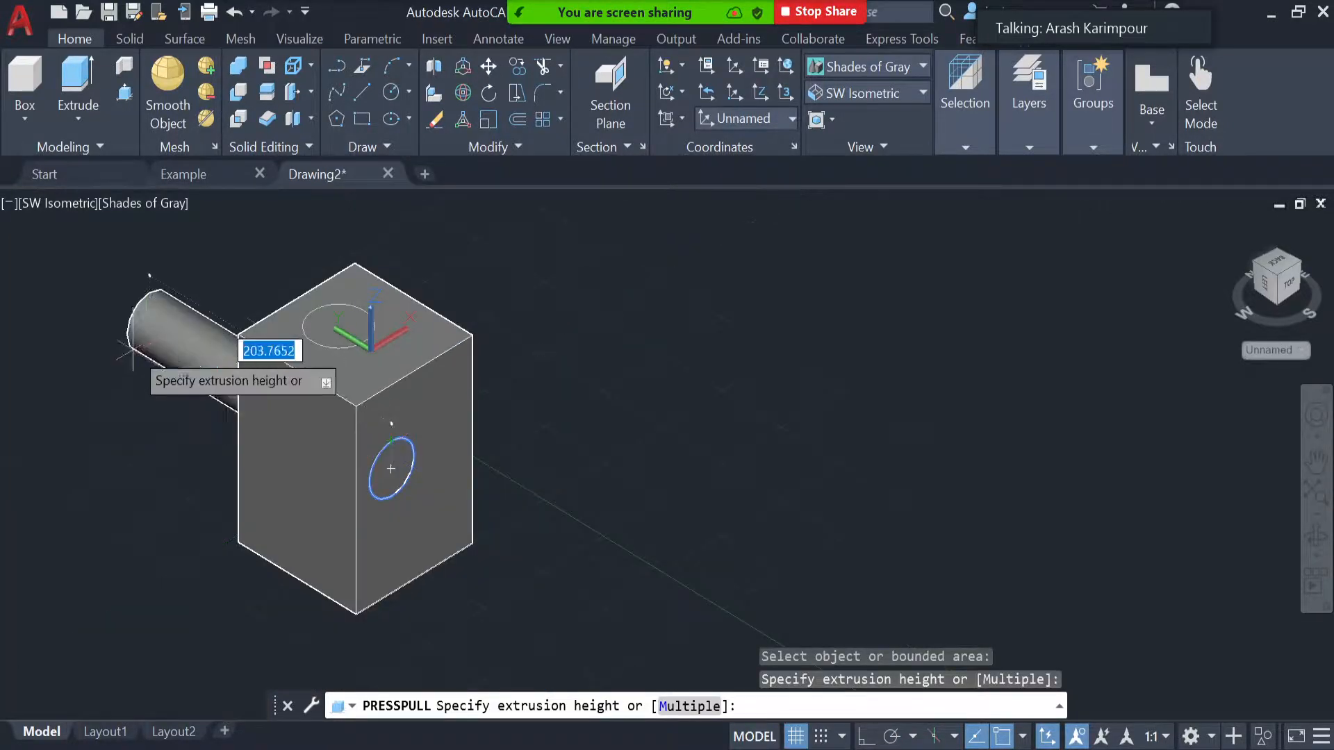
click(139, 358)
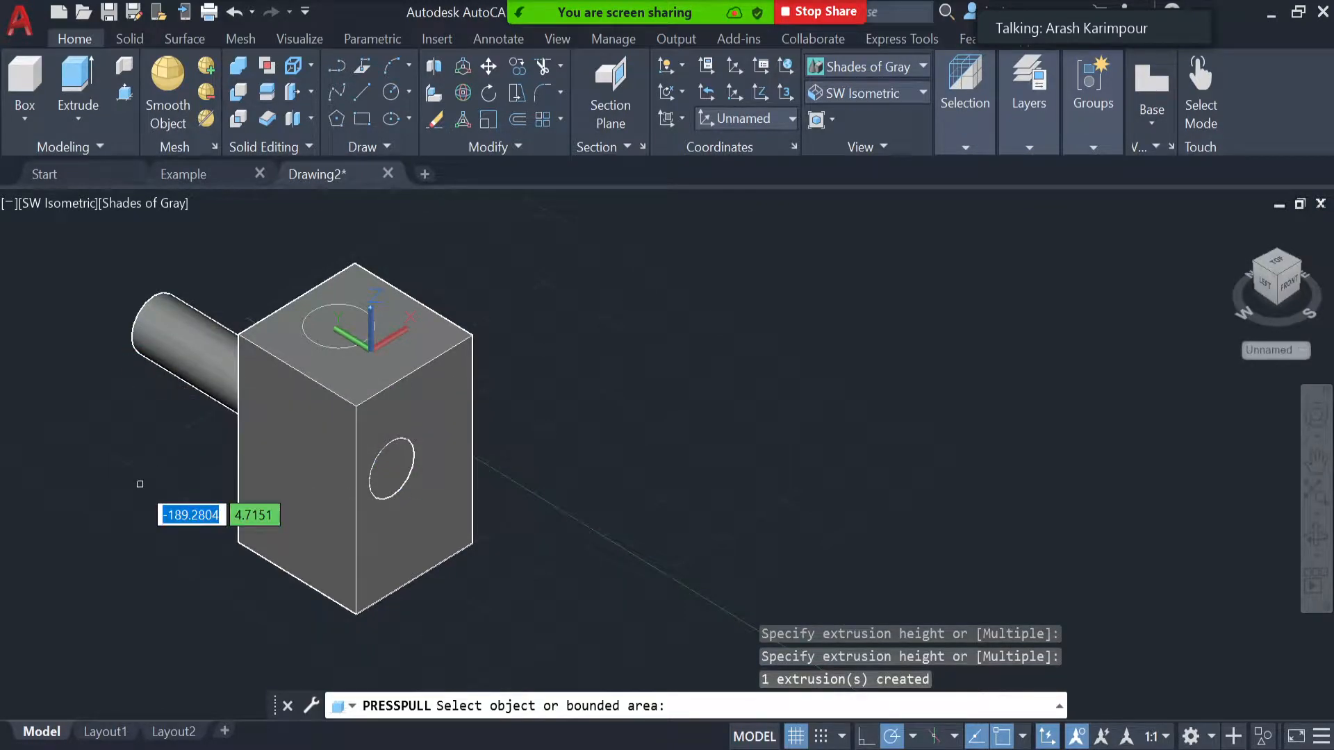
key(Return)
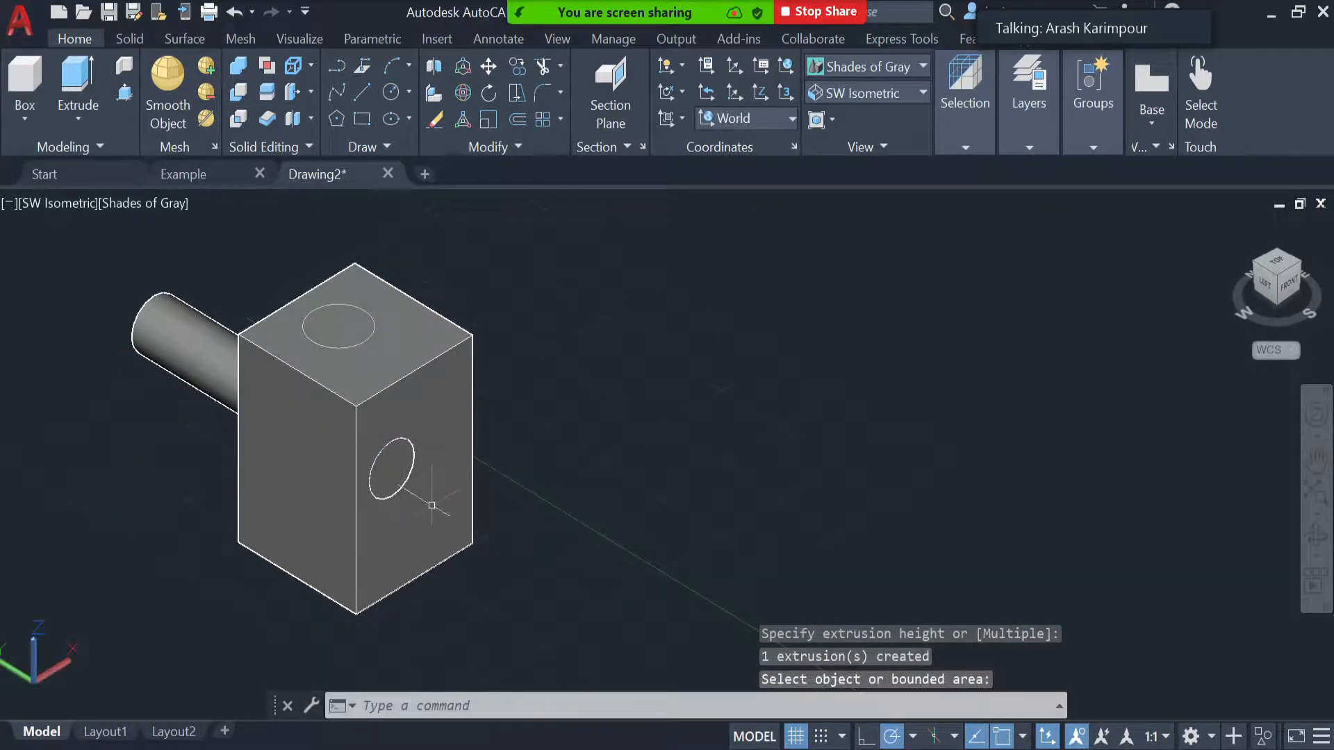
- Orbit around the model and examine the extruded cylinder at both ends to check whether it is separate from the box
click(137, 325)
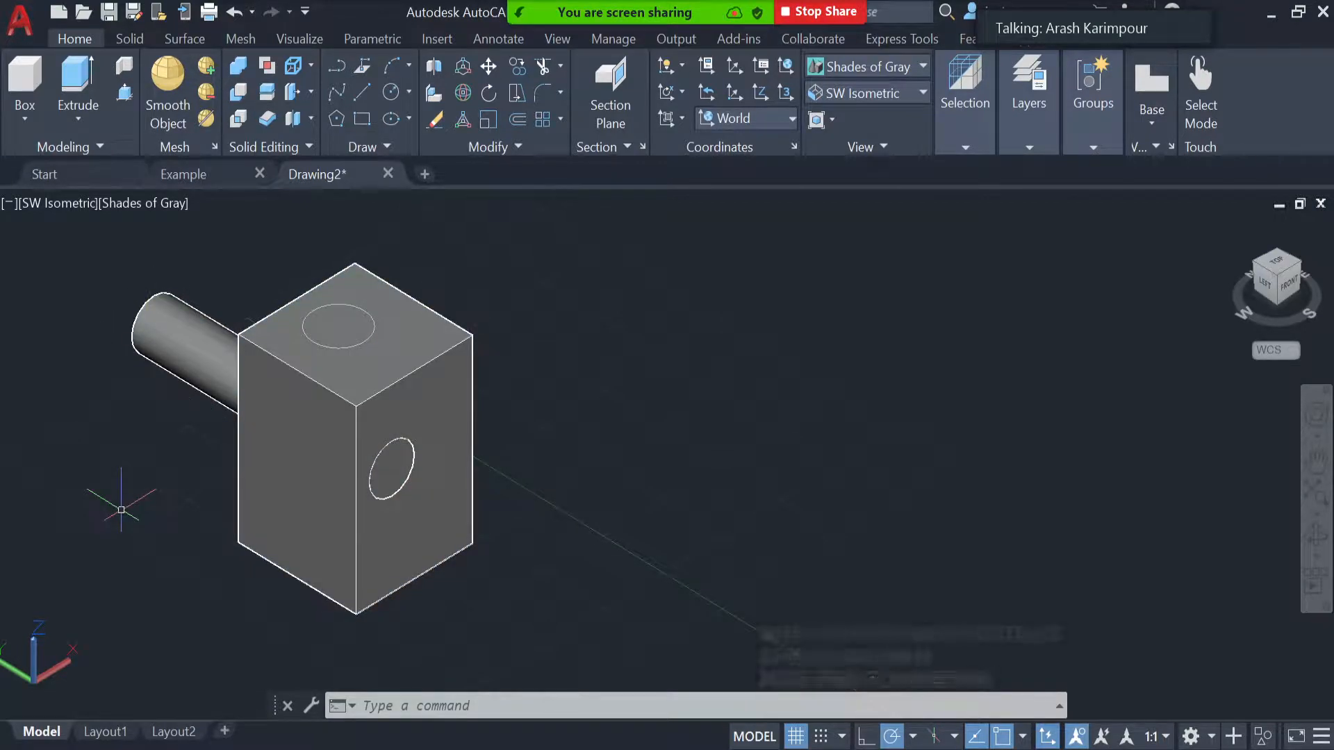
click(1324, 543)
drag(566, 449, 327, 486)
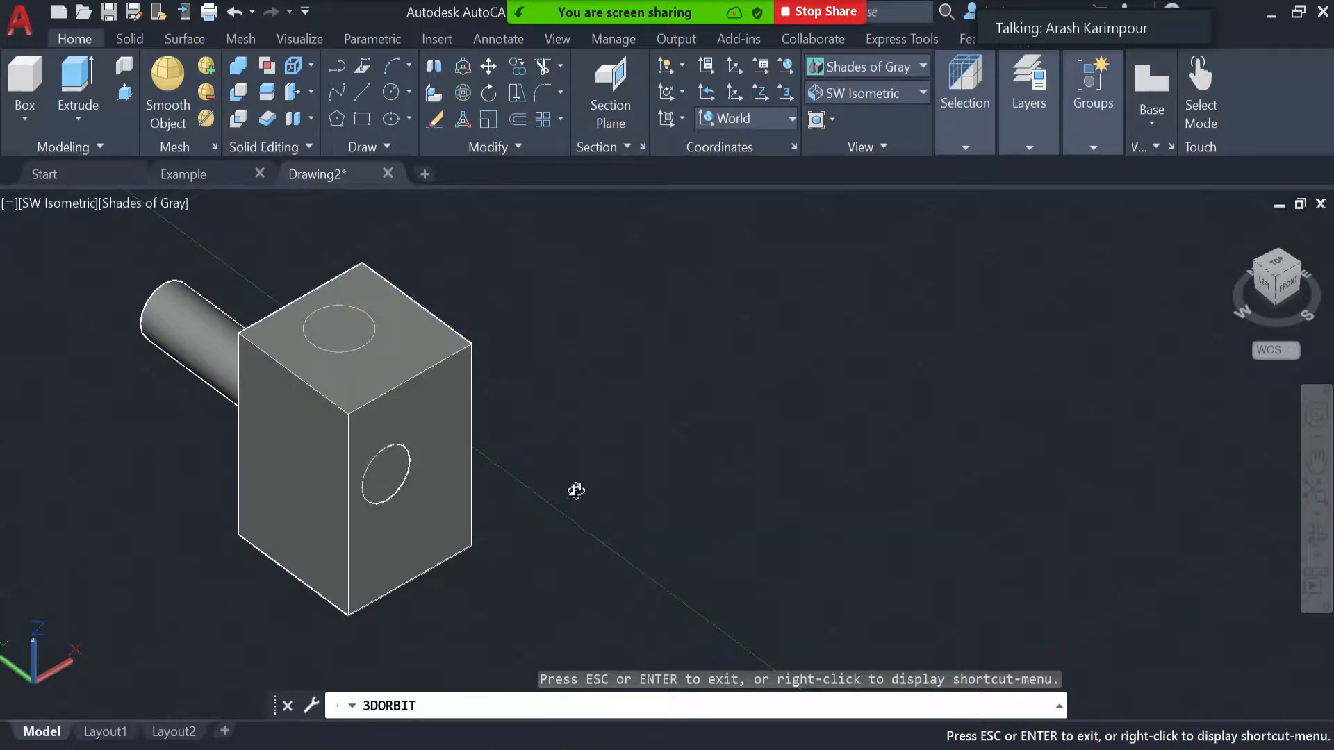
key(Escape)
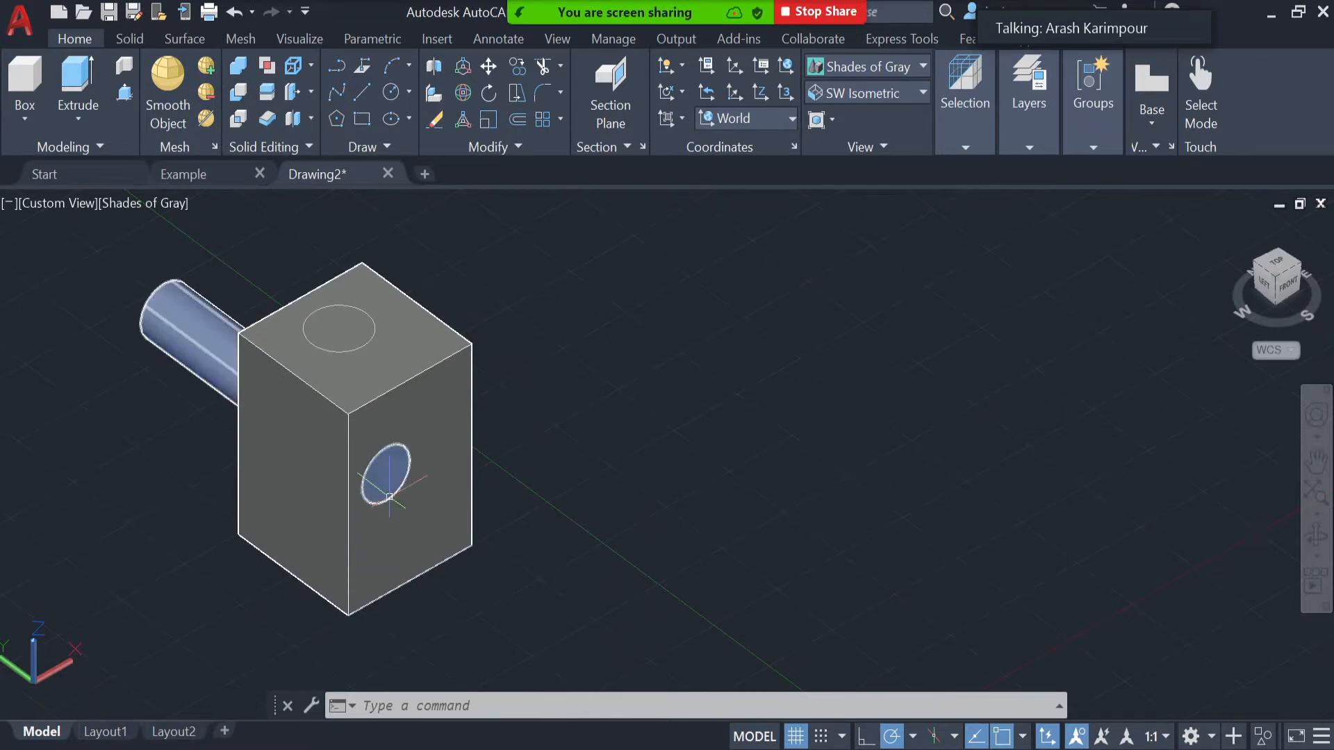
mouse_move(381, 451)
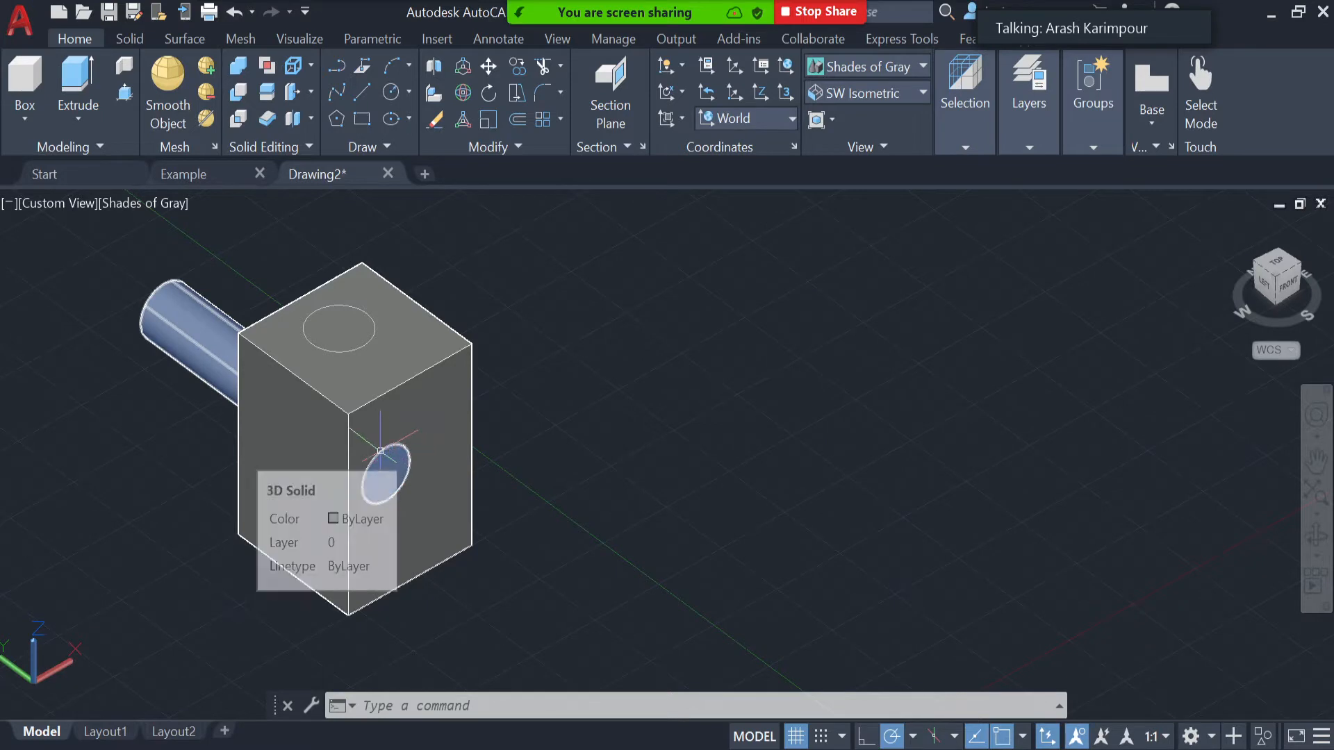